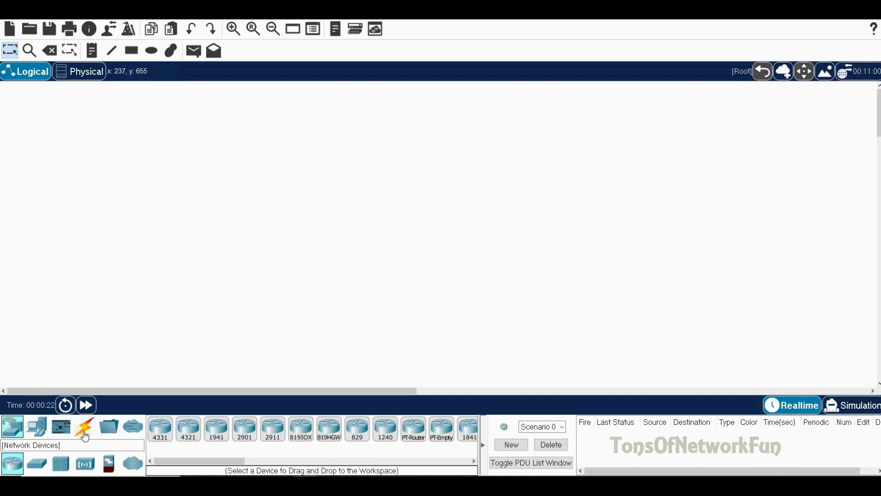
Step: Place two 2960 switches side by side in the logical workspace with a wide gap between them
left_click_drag(40, 464, 221, 252)
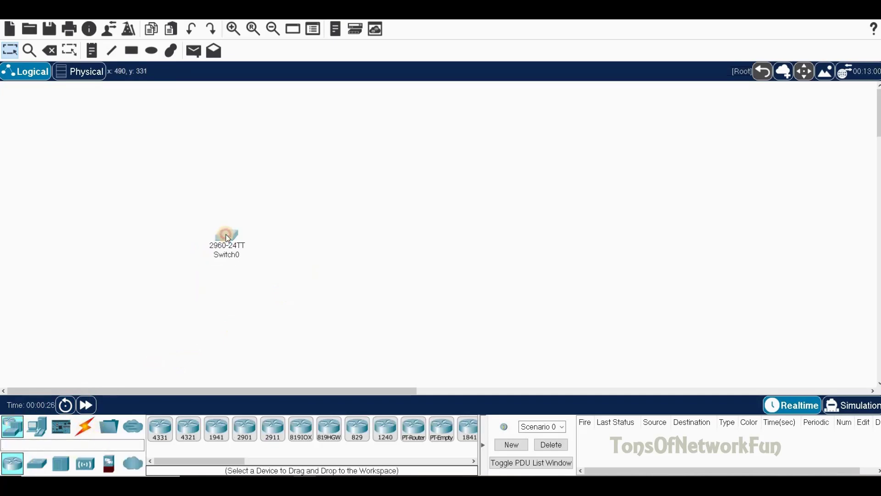
scroll(239, 253, "up", 4)
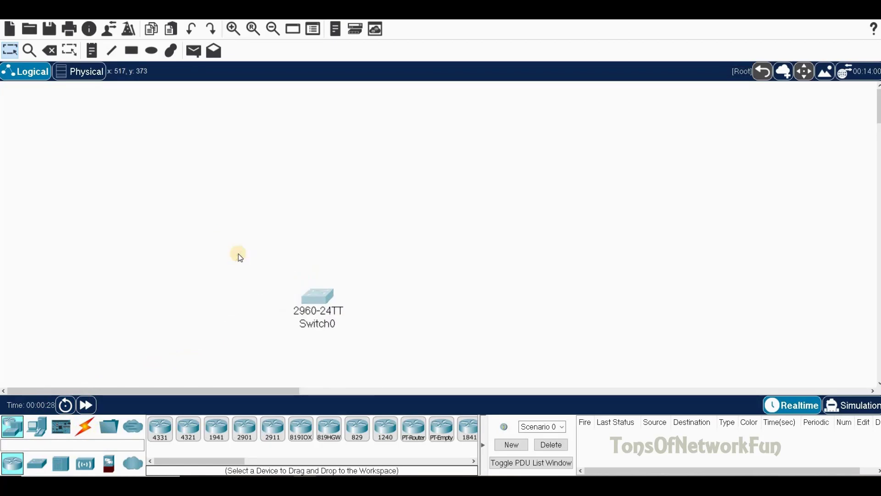
left_click_drag(418, 358, 278, 222)
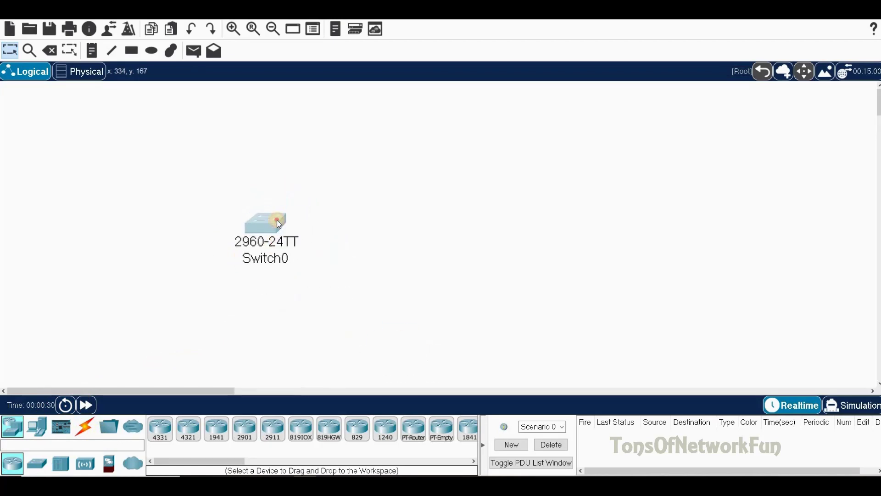
left_click(37, 463)
left_click_drag(165, 433, 554, 229)
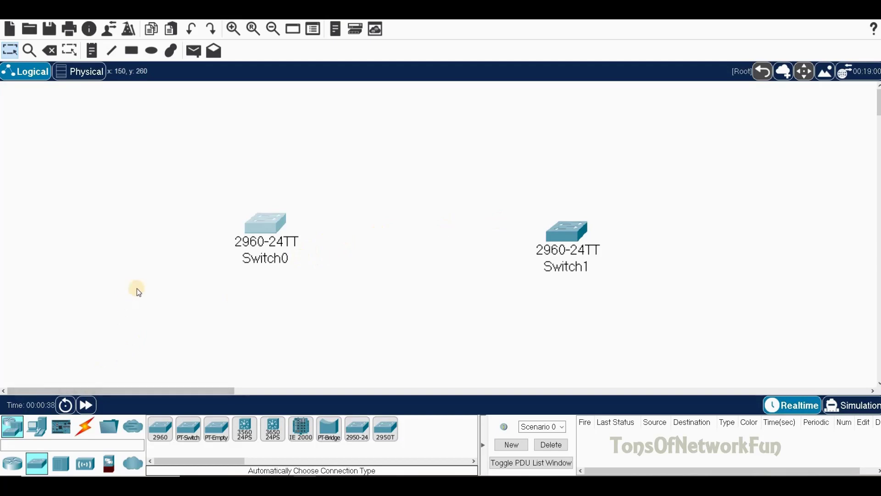
Step: Add two PCs side by side below Switch0
left_click(37, 429)
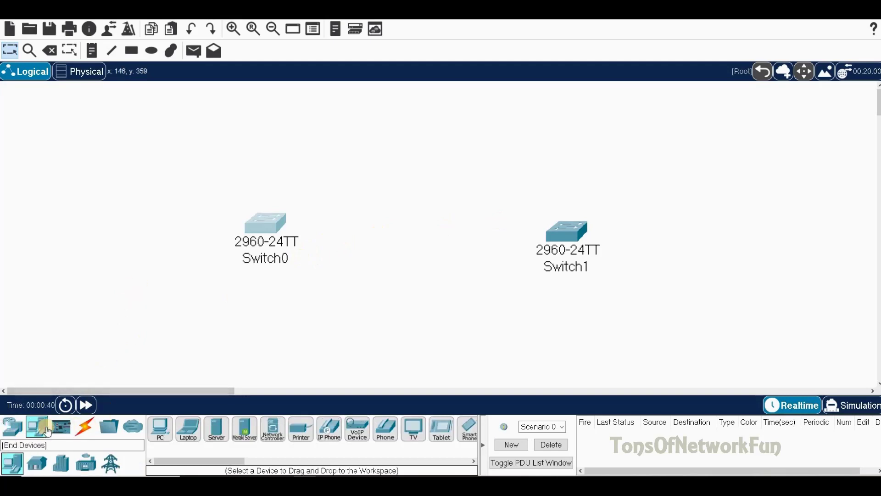
left_click(161, 428)
left_click(209, 331)
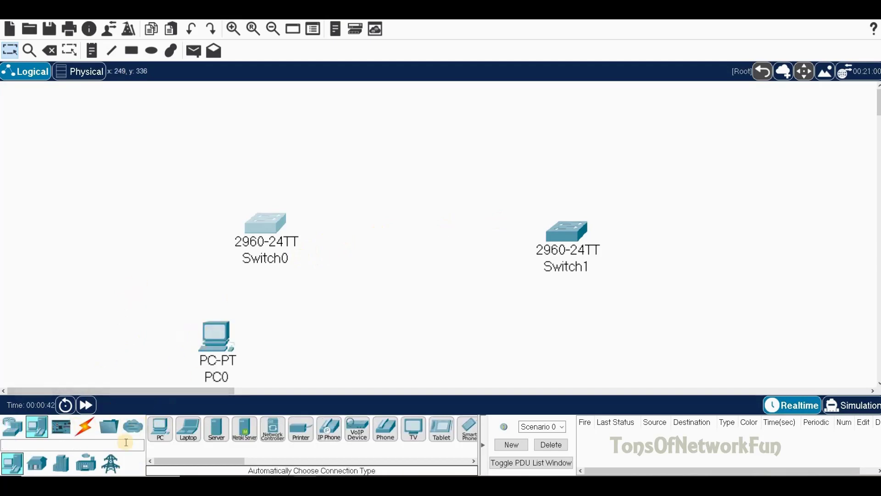
left_click(160, 428)
Step: Add two PCs below Switch1 and move both up closer to the switch
left_click(160, 428)
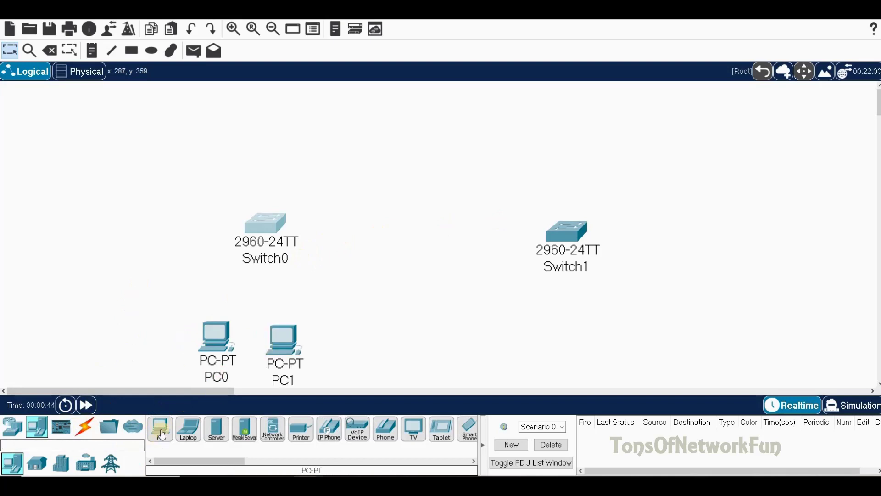
left_click(160, 427)
left_click(618, 330)
left_click_drag(543, 335, 544, 317)
left_click_drag(619, 333, 615, 307)
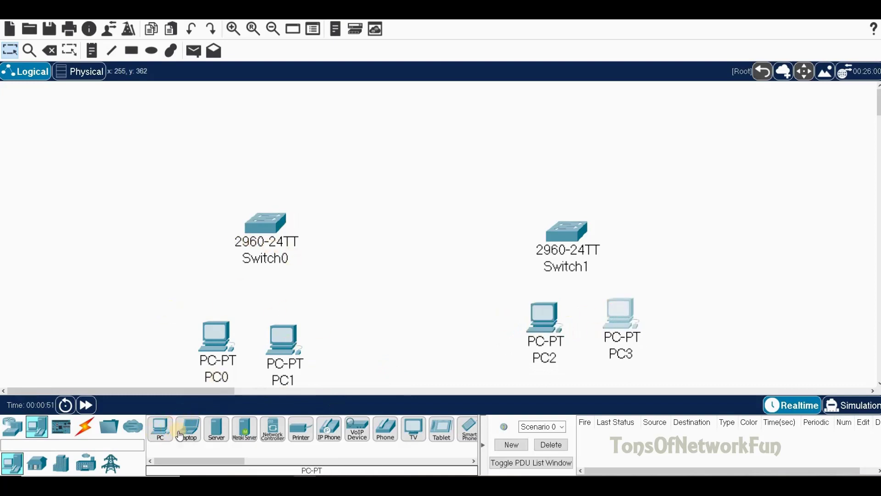
Step: Link PC0 and PC1 to Switch0 using the automatically chosen connection type
left_click(85, 427)
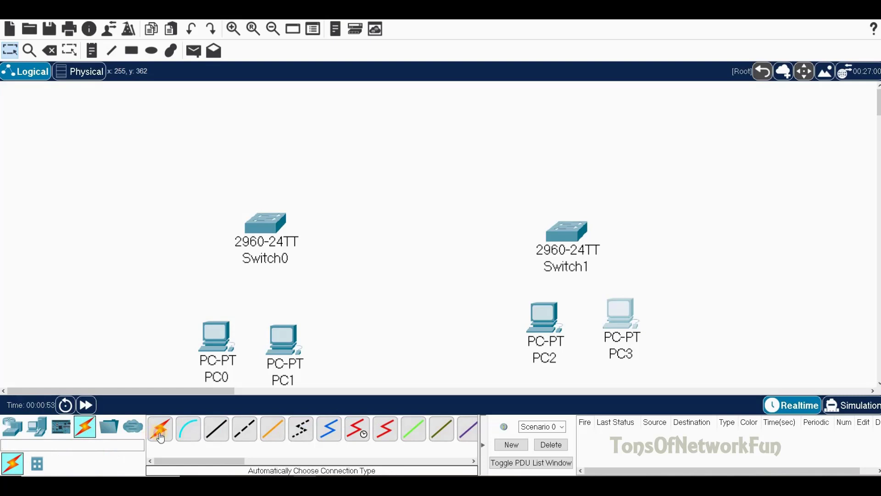
left_click(160, 431)
left_click(216, 335)
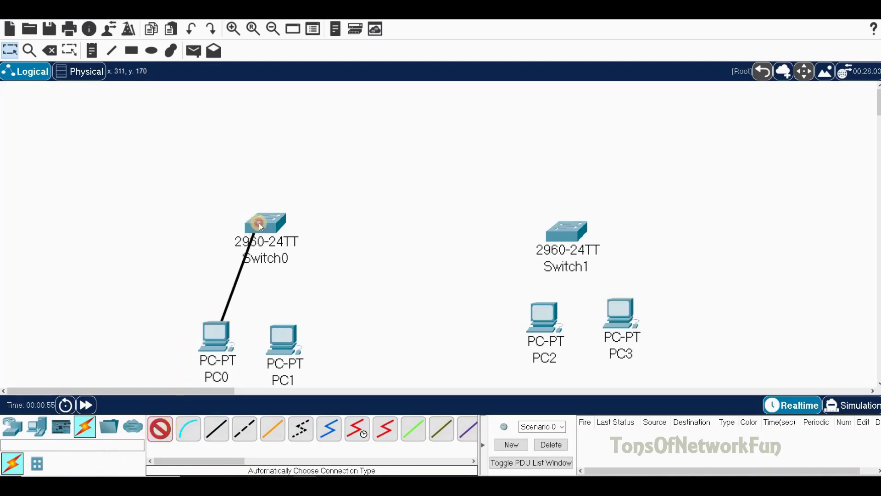
left_click(260, 224)
left_click(160, 428)
left_click(284, 345)
left_click(274, 230)
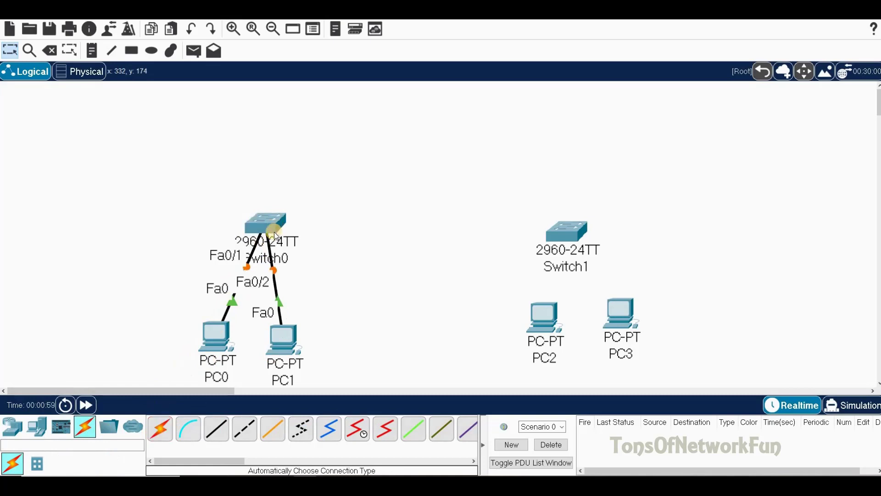
Step: Connect PC2 to FastEthernet0/1 on Switch1 with a copper straight-through cable
left_click(214, 433)
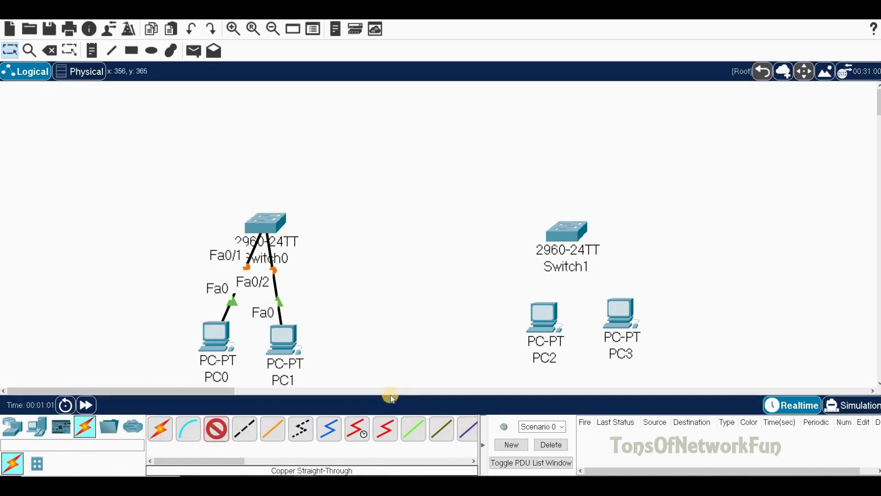
left_click(542, 321)
left_click(569, 361)
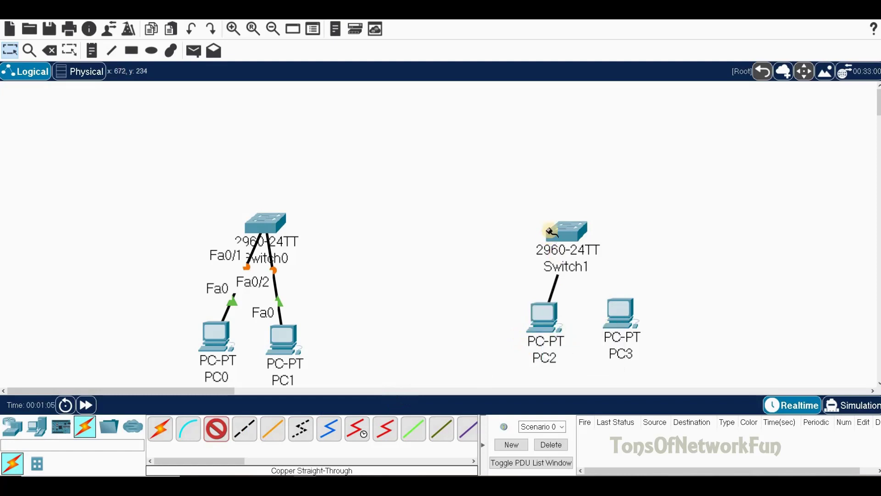
left_click(561, 232)
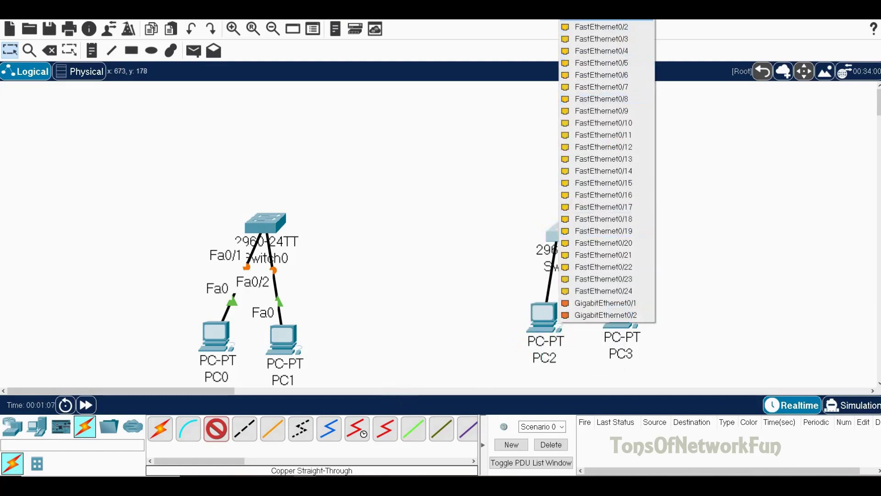
left_click(601, 27)
Step: Connect PC3's FastEthernet0 to FastEthernet0/2 on Switch1 with a copper straight-through cable, and shift Switch1 slightly up
left_click(213, 434)
left_click(623, 315)
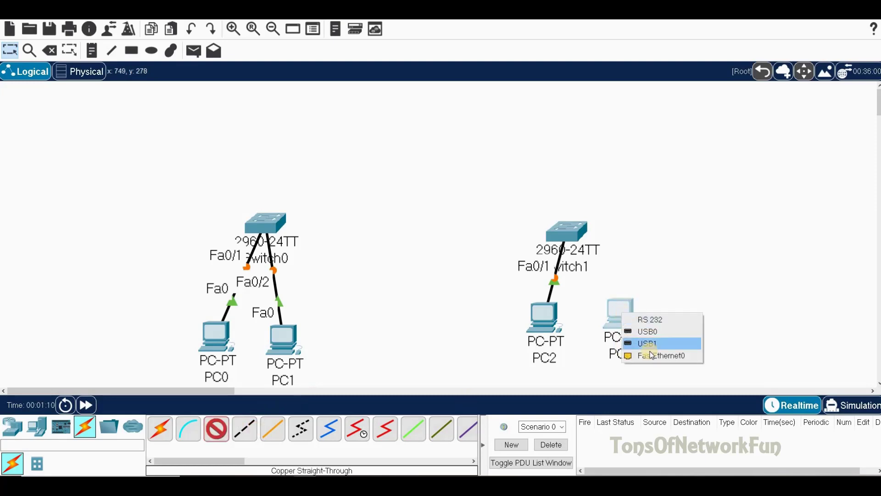
left_click(659, 354)
left_click(580, 237)
left_click(580, 238)
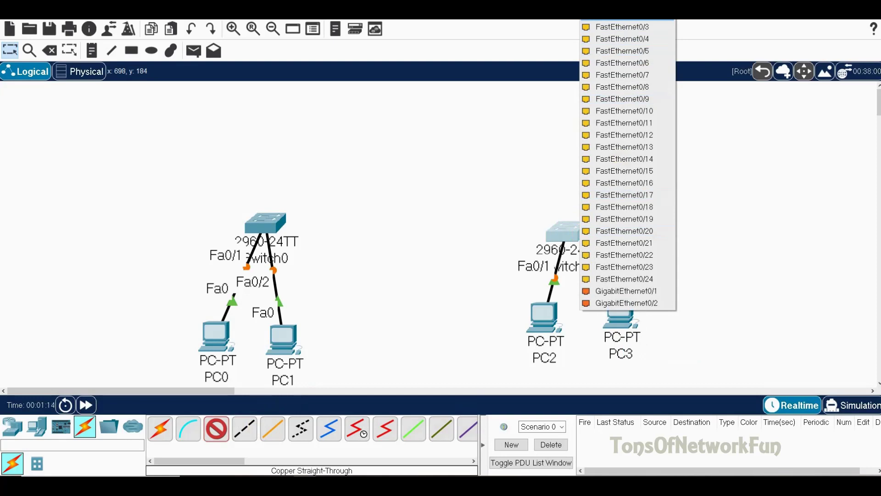
left_click(623, 20)
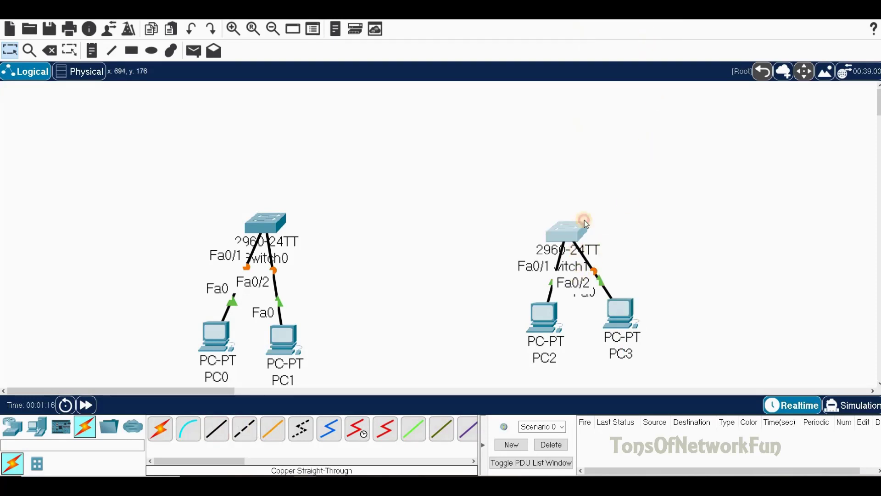
left_click_drag(585, 224, 595, 215)
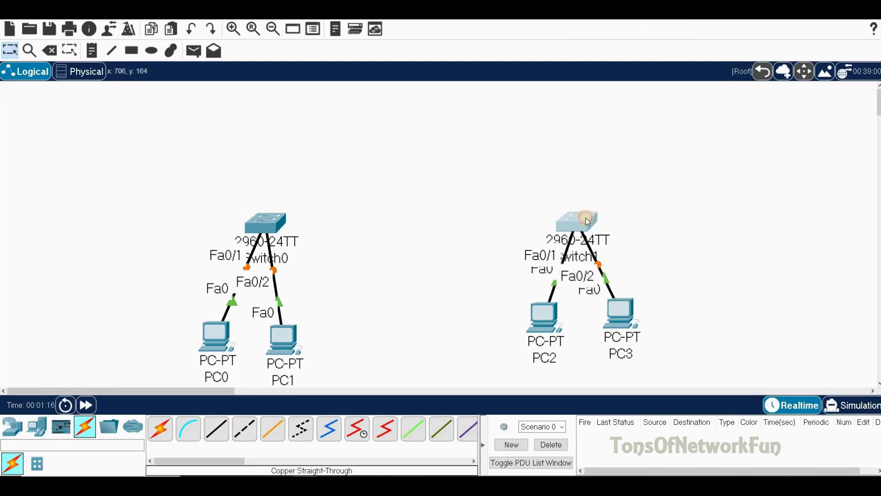
left_click(162, 425)
left_click(550, 328)
left_click(217, 431)
left_click(328, 422)
left_click(324, 353)
Step: Move Switch1 slightly up and spread PC2 and PC3 a little further apart beneath it
left_click_drag(587, 219, 588, 214)
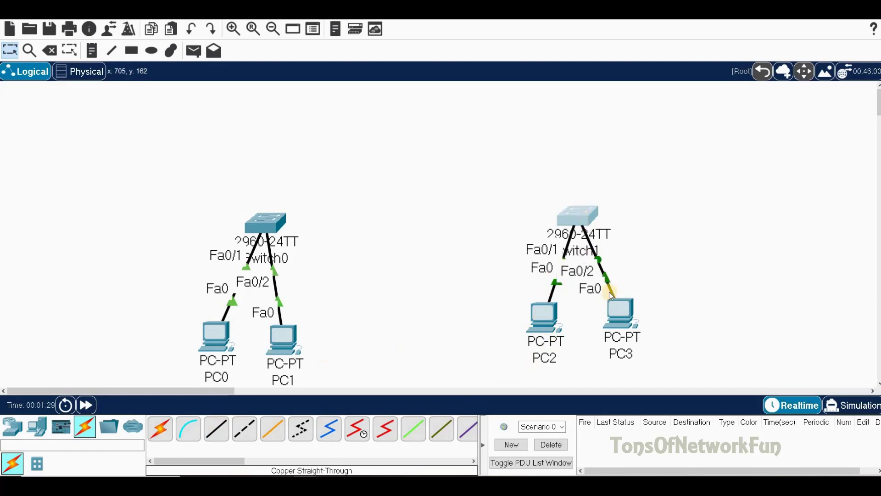
left_click_drag(620, 314, 625, 316)
left_click_drag(542, 330, 536, 332)
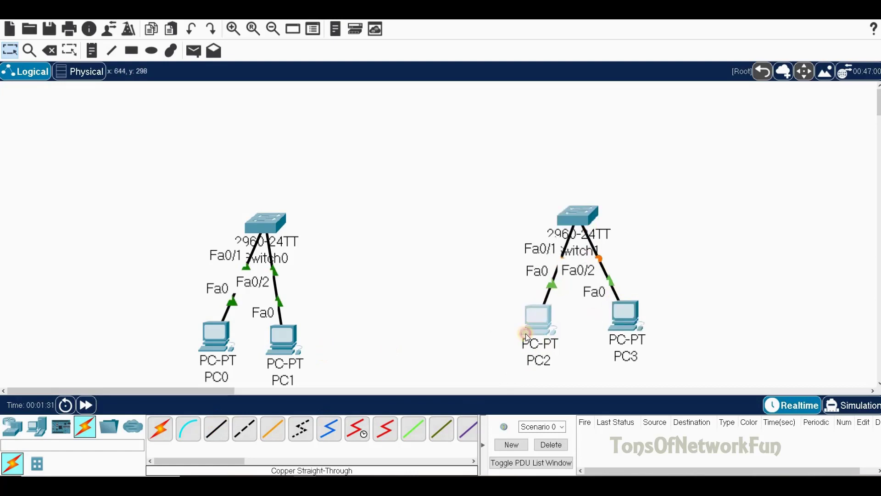
Step: Rename PC0 as 192.168.1.1
left_click(223, 374)
left_click_drag(223, 375, 202, 375)
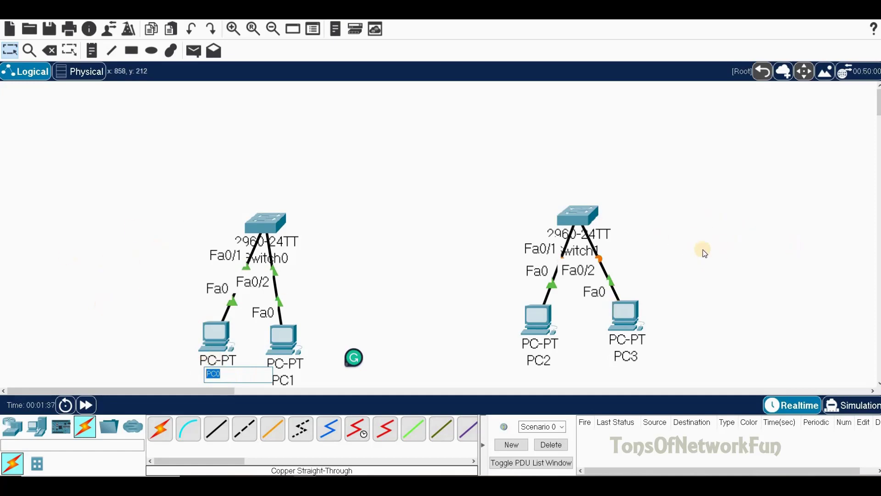
type("192.168.1.1")
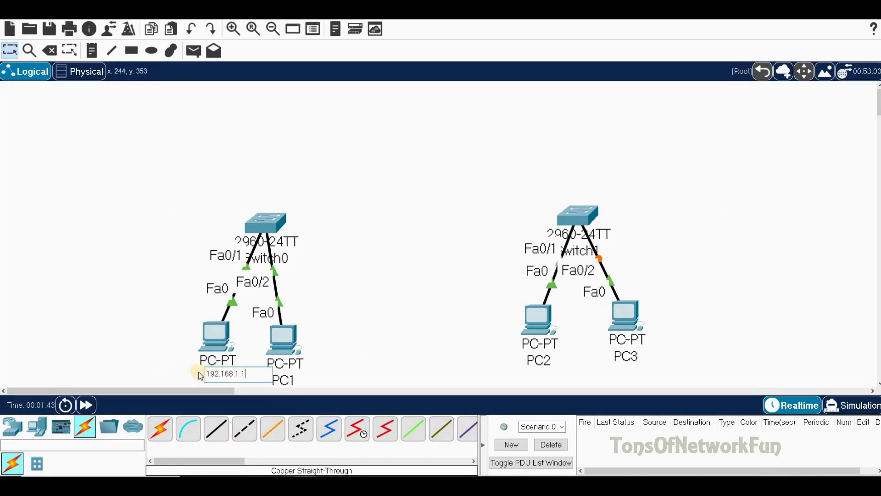
Step: Rename PC1 as 192.168.1.2 and move it further away from the neighbouring PC so the labels stay apart
left_click(282, 379)
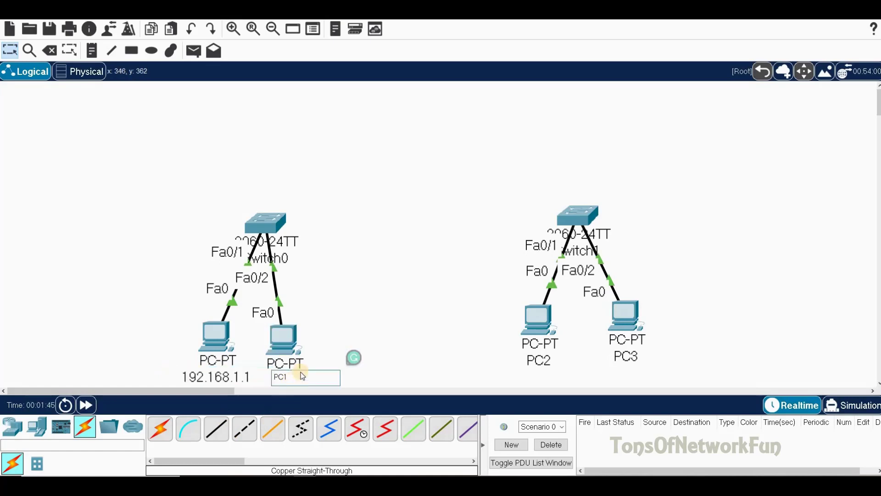
double_click(295, 374)
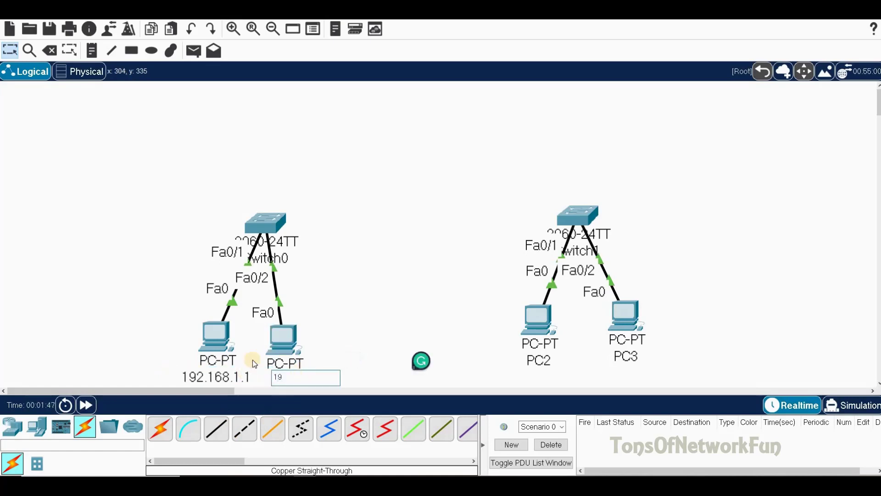
type("192.168.1.2")
key("Return")
left_click_drag(285, 384, 314, 381)
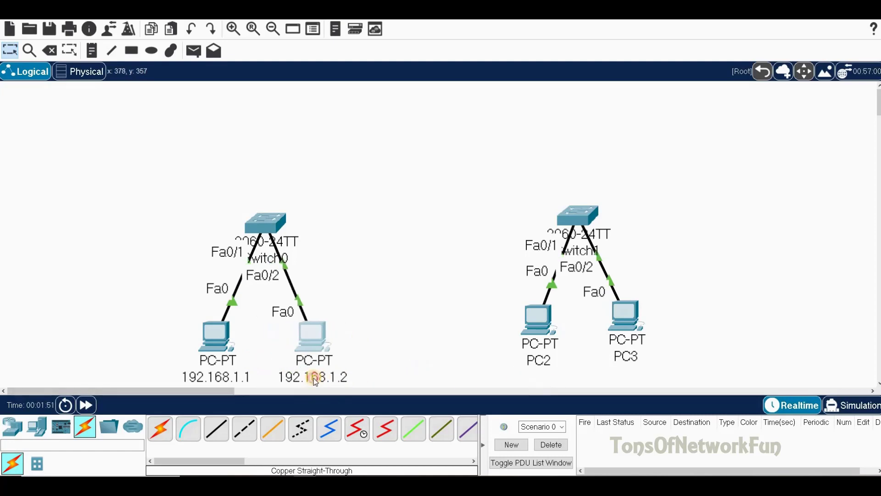
Step: Rename PC2 as 192.168.2.1 and PC3 as 192.168.2.2
left_click(546, 361)
double_click(546, 361)
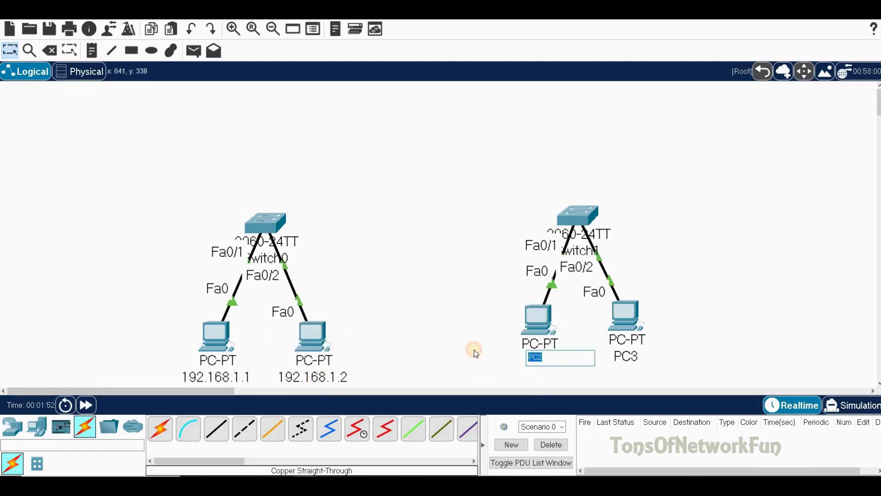
type("192.168.2.1")
key("Return")
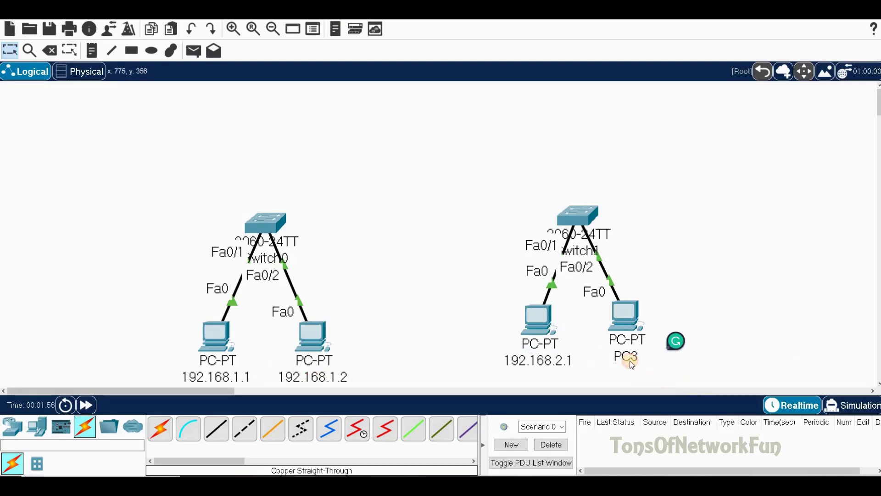
left_click(631, 355)
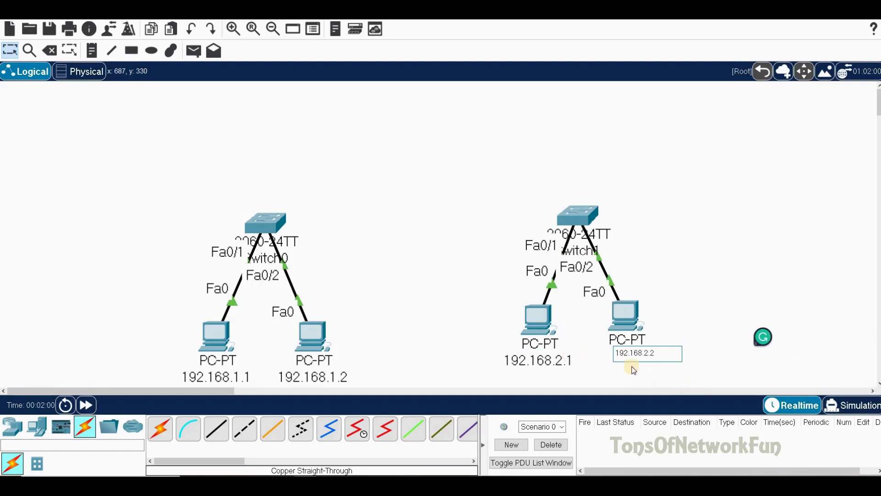
left_click(675, 381)
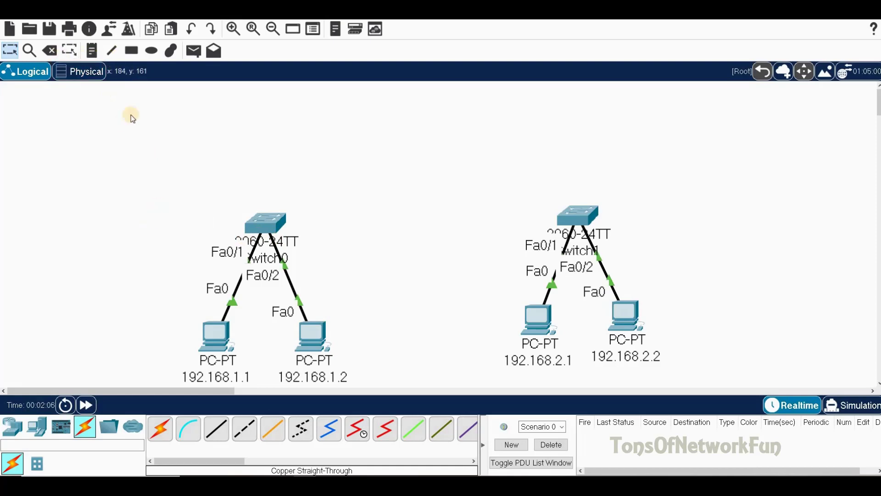
Step: Draw an outlined rectangle beside the Switch0 network and draw over it with a blue fill color
left_click(131, 51)
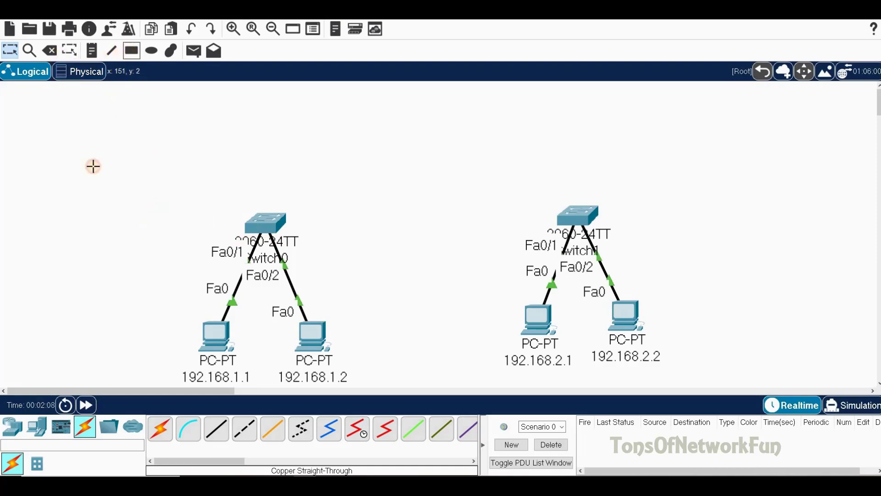
left_click_drag(62, 228, 187, 302)
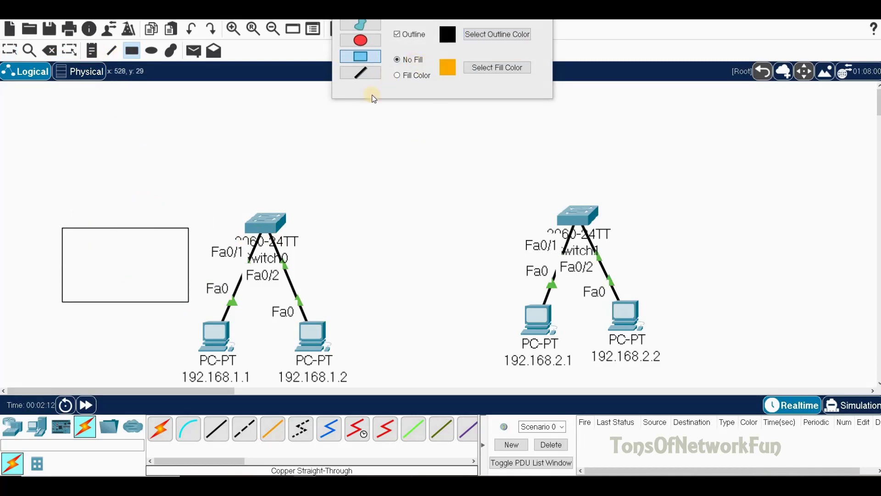
left_click(417, 81)
left_click(476, 76)
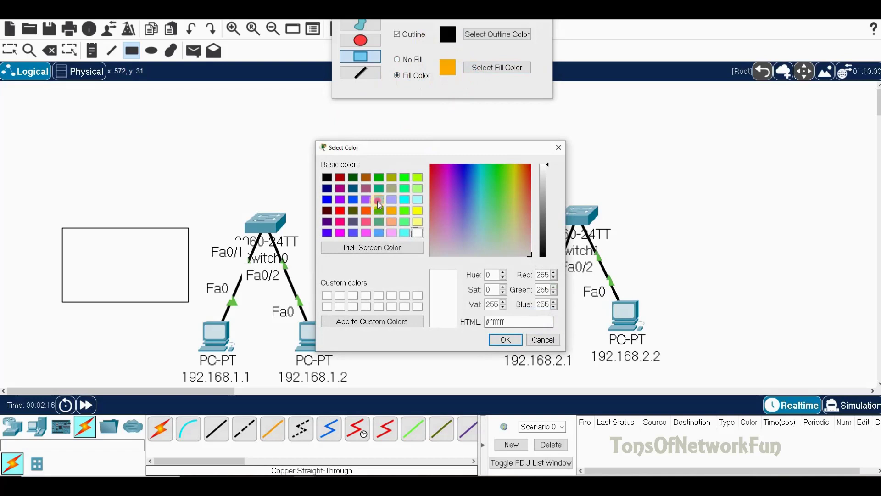
left_click(378, 201)
left_click(505, 340)
left_click_drag(62, 228, 189, 301)
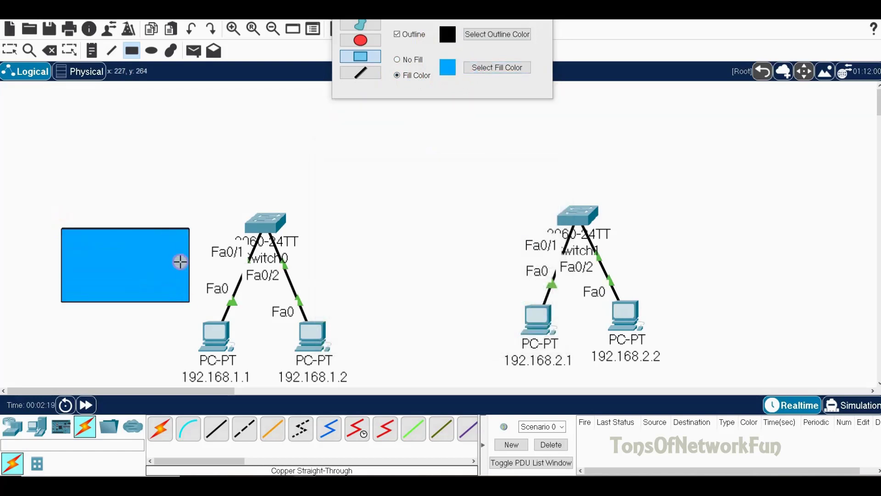
Step: Place a text note reading "NY LAN" on the blue rectangle
left_click(92, 50)
left_click(101, 254)
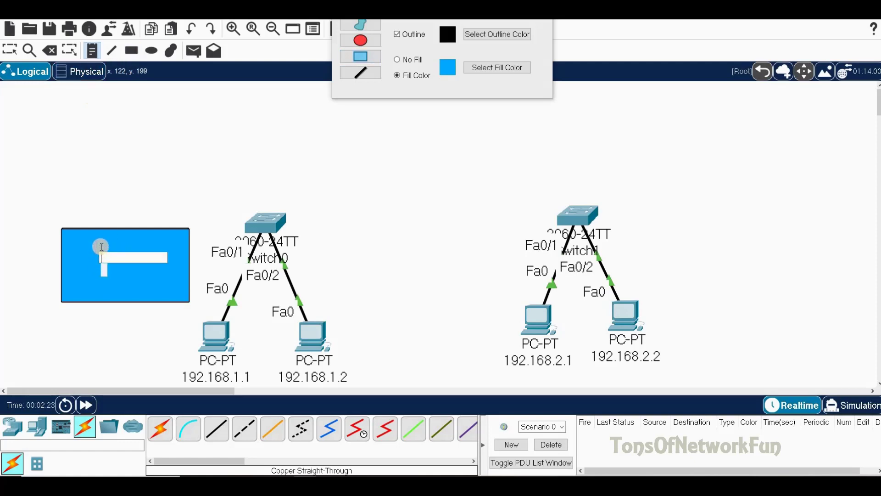
type("NY LAN")
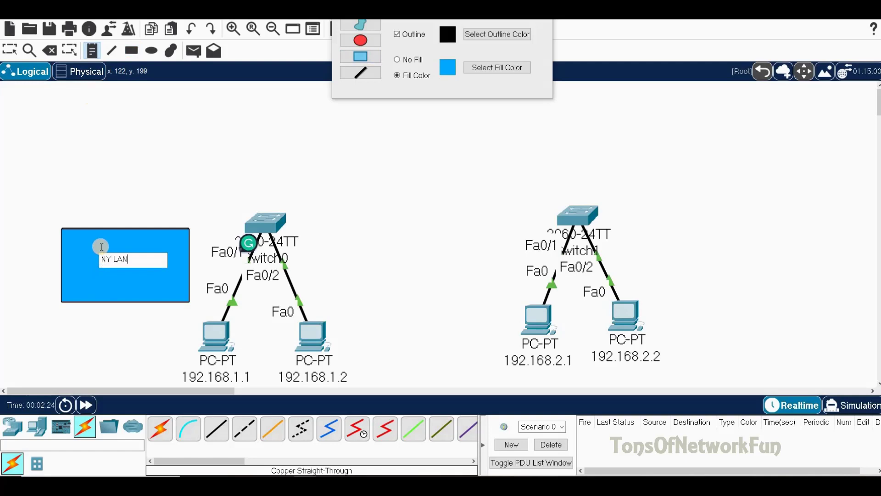
Step: Draw an outlined rectangle with an orange fill beside the Switch1 network, after finishing the "NY LAN" note
left_click(134, 328)
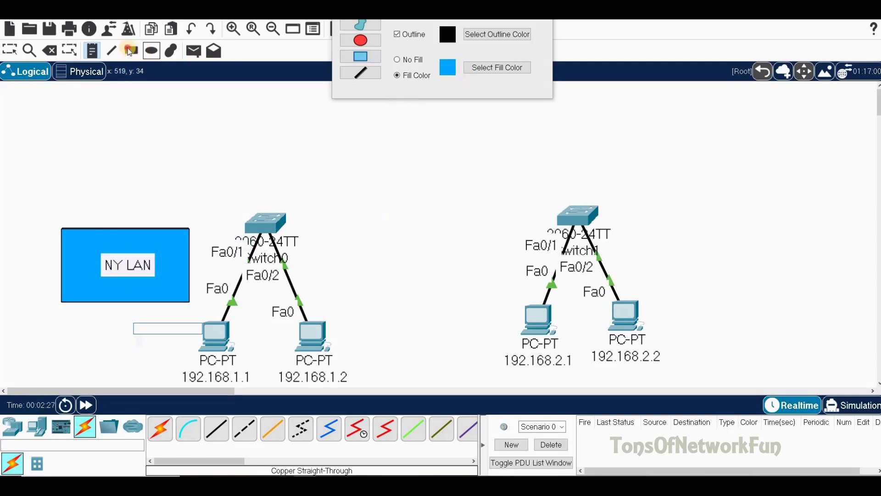
left_click(130, 52)
left_click(480, 69)
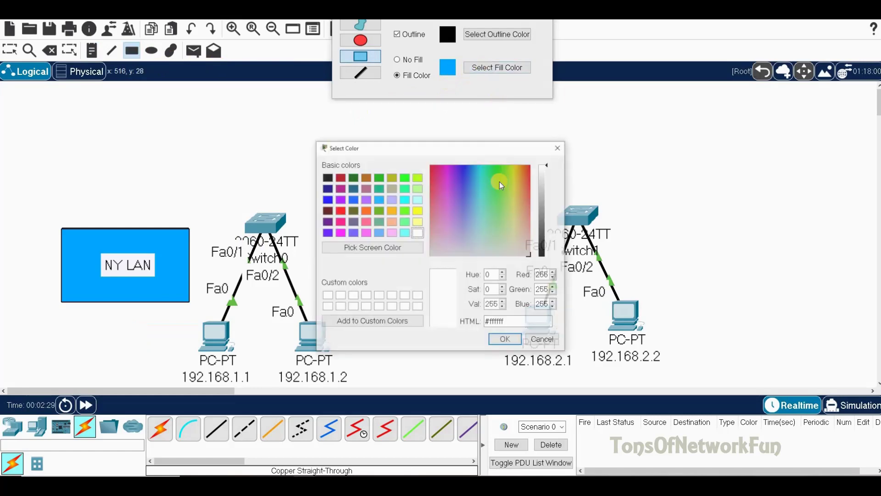
left_click(391, 210)
left_click(497, 339)
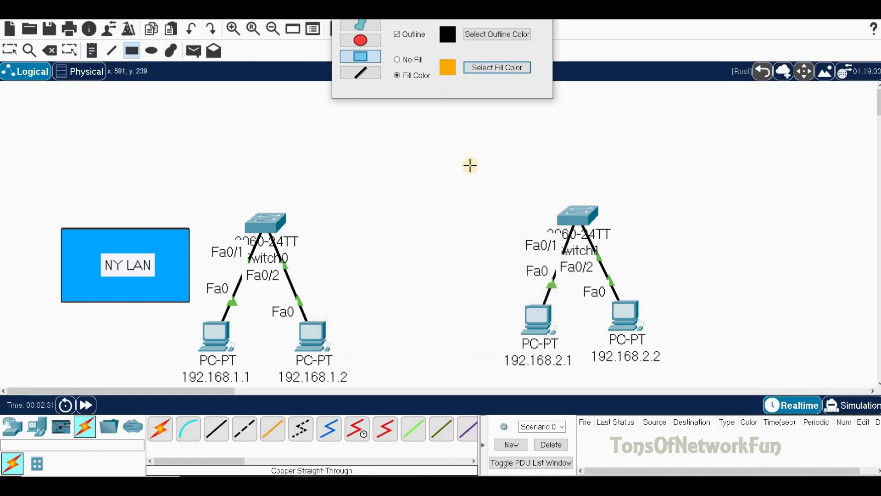
left_click_drag(671, 222, 821, 296)
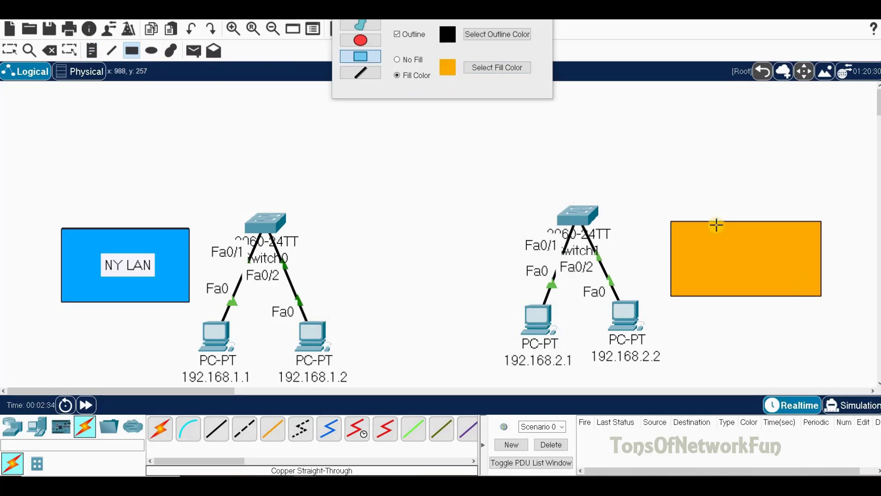
Step: Place text notes reading "CA LAN" and "192.168.2.0/24" on the orange rectangle
left_click(89, 54)
left_click(709, 250)
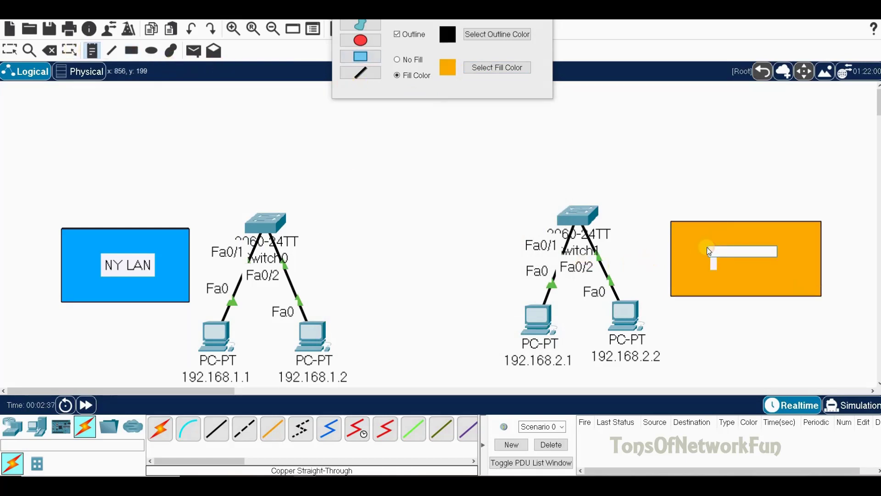
type("CA LAN")
left_click(715, 276)
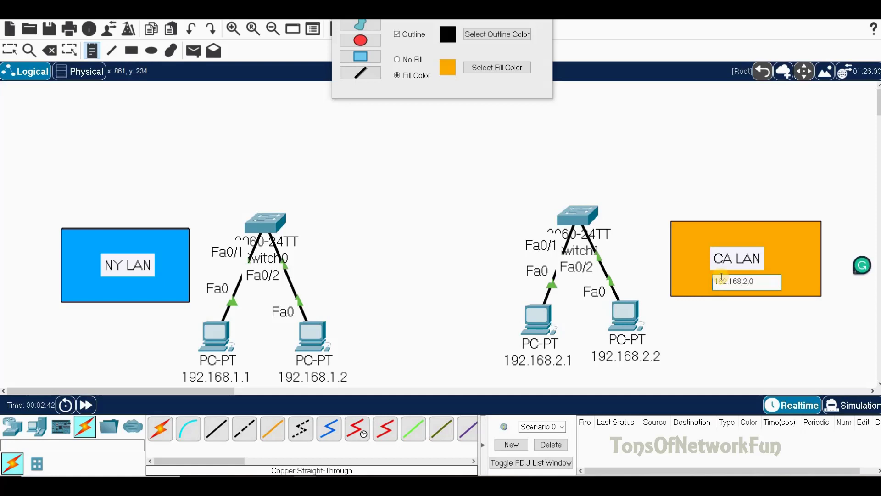
Step: Place a text note reading "192.168.1.0/24" below the "NY LAN" note on the blue rectangle
left_click(112, 288)
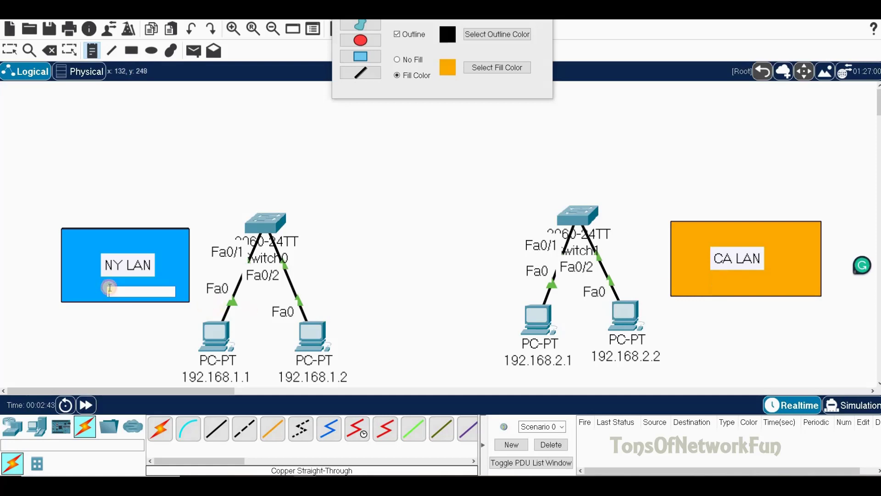
type("192.168.1.0/2")
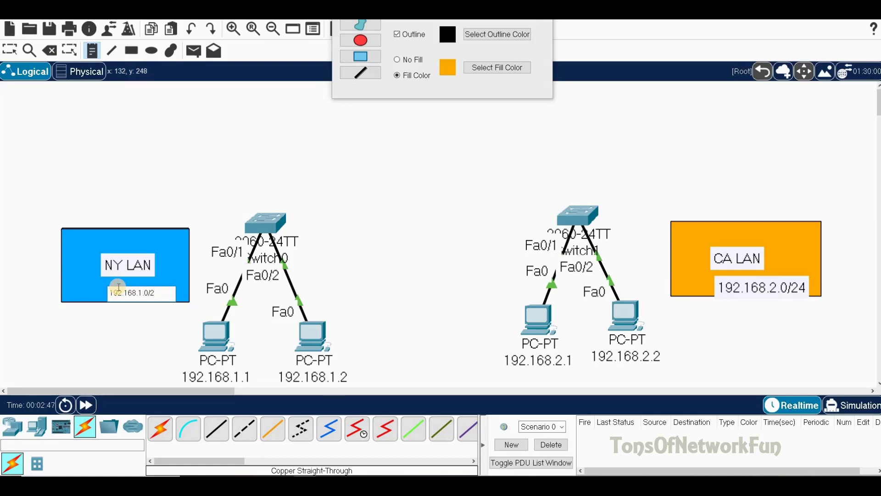
type("4")
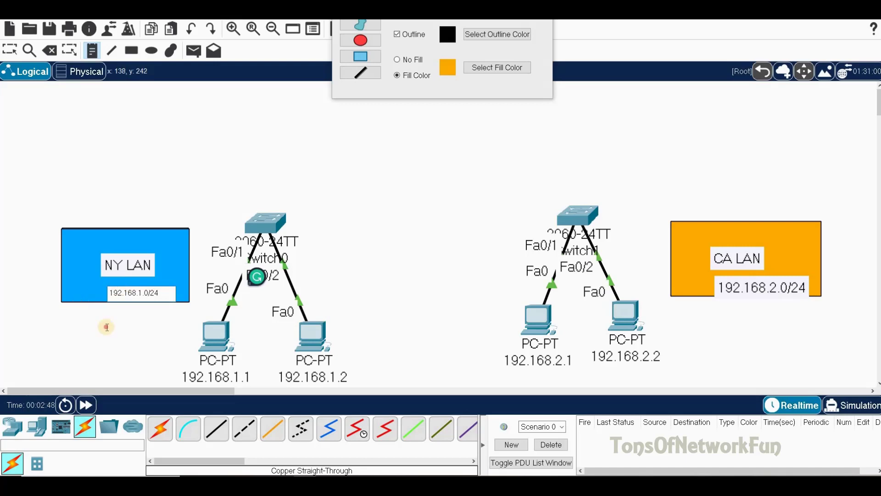
left_click(109, 329)
left_click(146, 306)
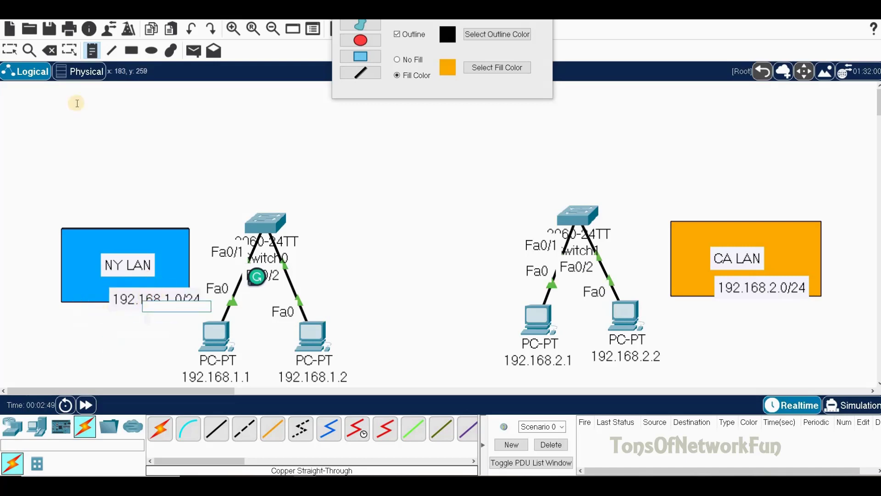
Step: Reposition the LAN name and subnet notes so each pair sits neatly inside its colored rectangle
left_click(9, 49)
left_click_drag(142, 270, 141, 253)
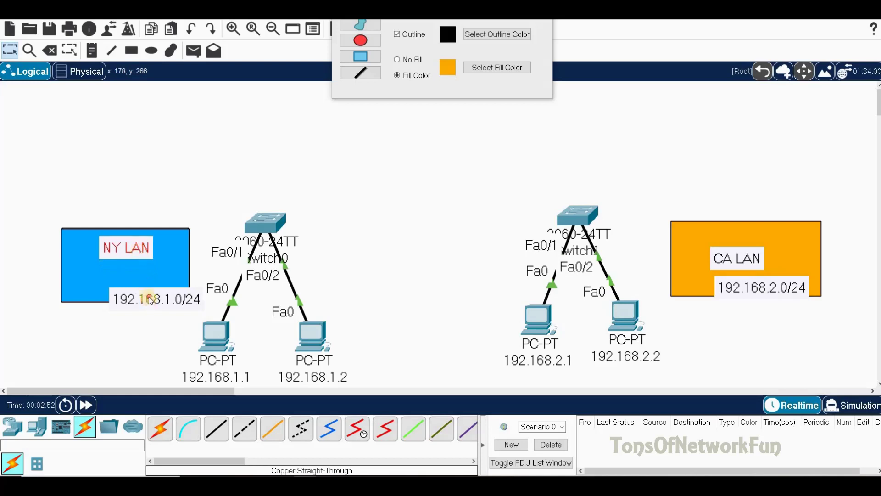
left_click_drag(150, 300, 123, 283)
left_click_drag(724, 259, 735, 239)
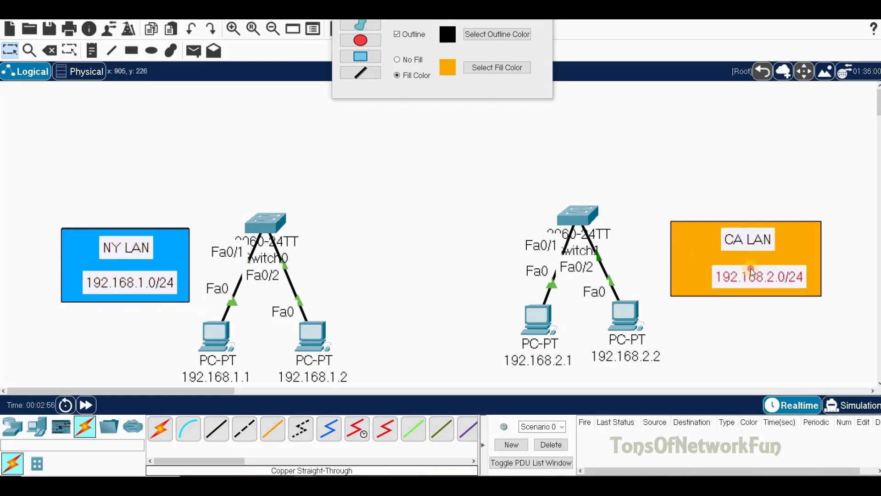
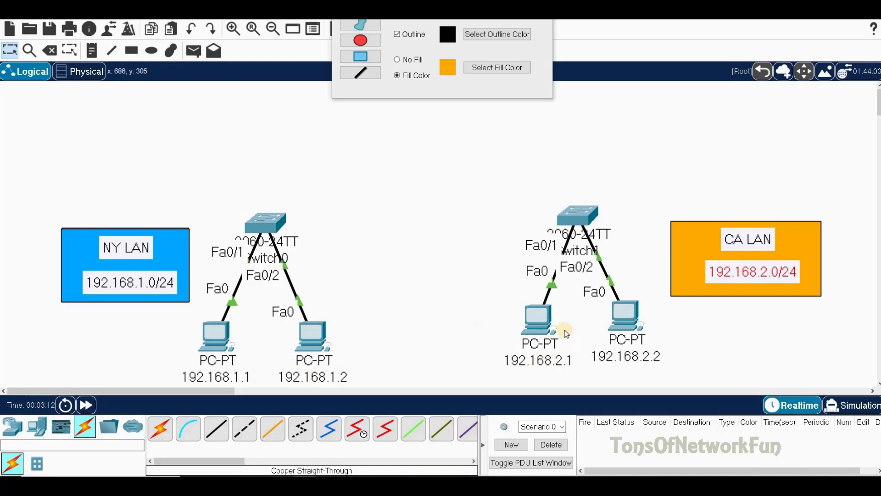
Step: Add a 4331 router above each of the two switches, adjust their positions and dismiss the drawing palette
left_click(13, 428)
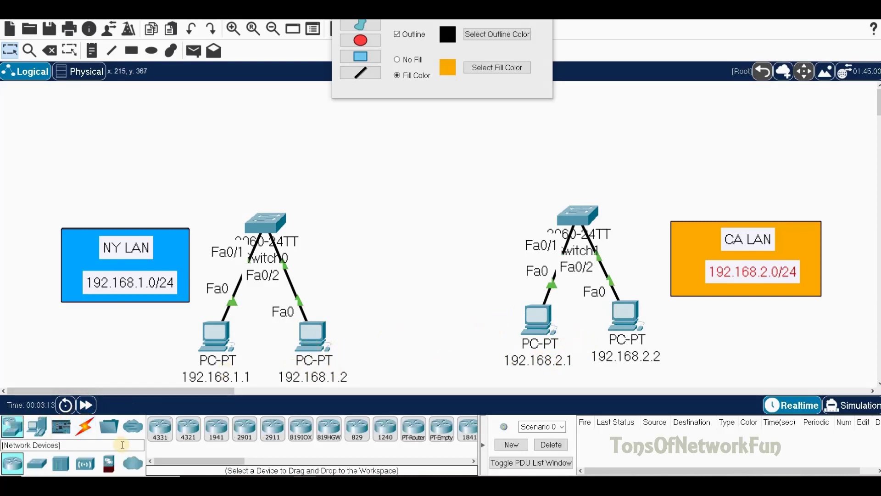
left_click(160, 429)
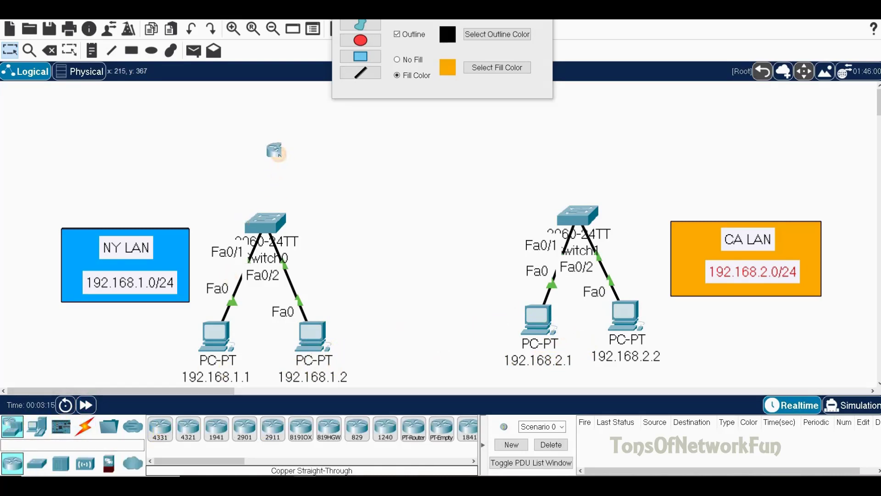
left_click(280, 160)
left_click(160, 429)
left_click(567, 150)
left_click_drag(568, 150, 549, 146)
left_click_drag(289, 158, 276, 155)
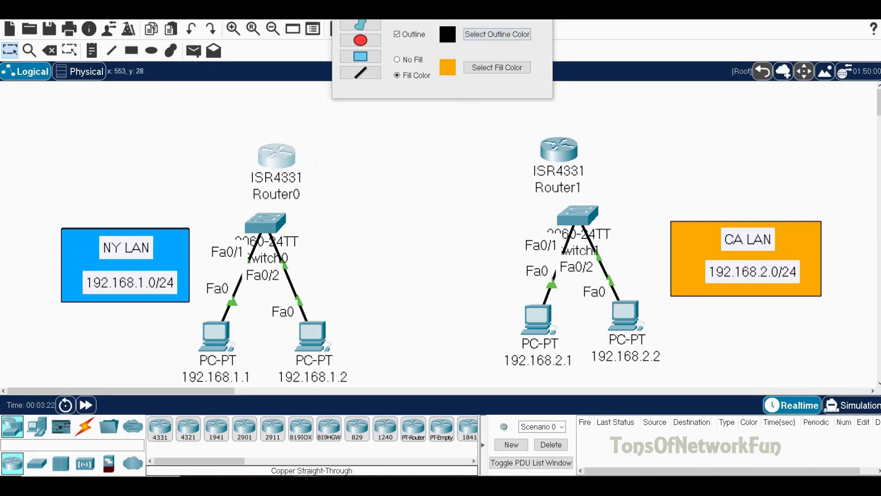
key("Escape")
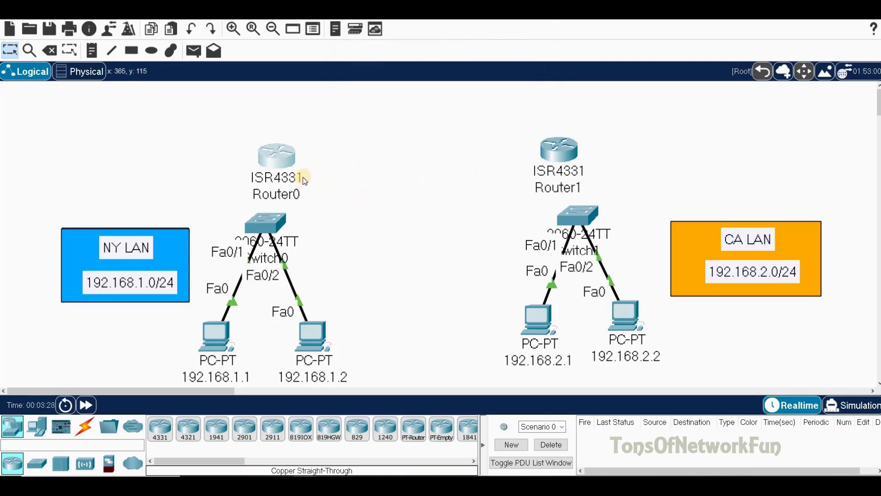
Step: Open Router0's command line and decline the initial configuration dialog with N
mouse_move(281, 168)
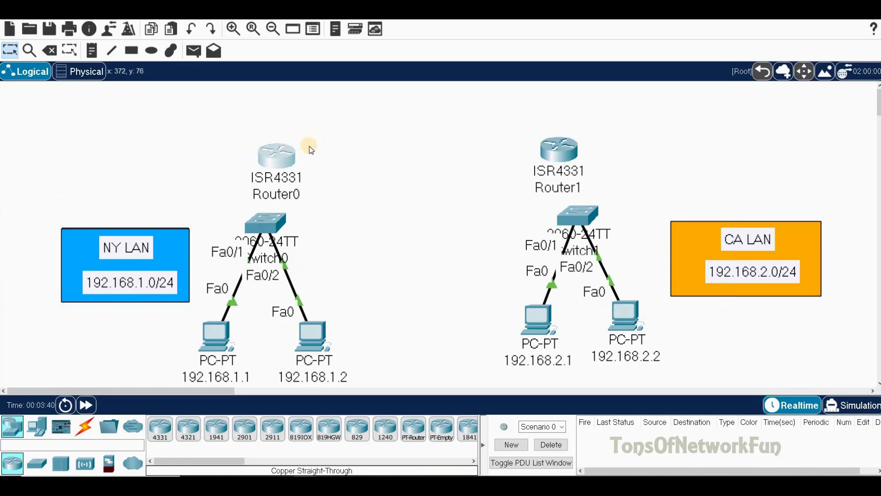
left_click(282, 159)
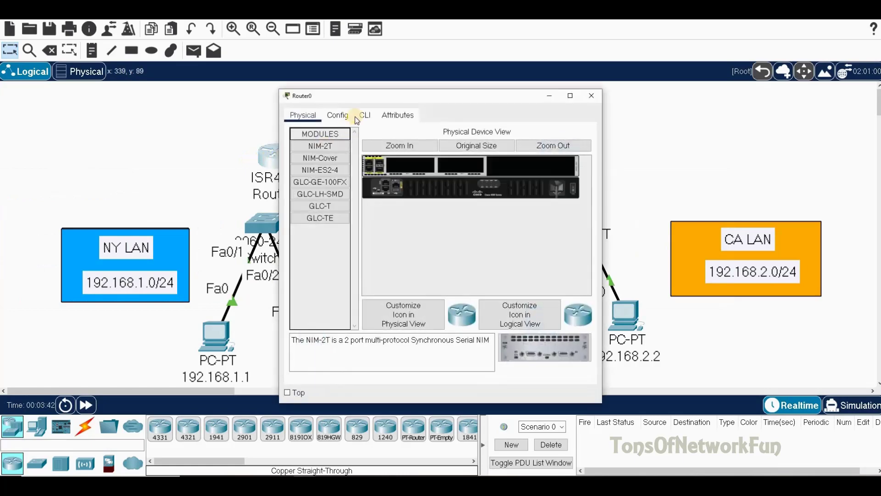
left_click(359, 115)
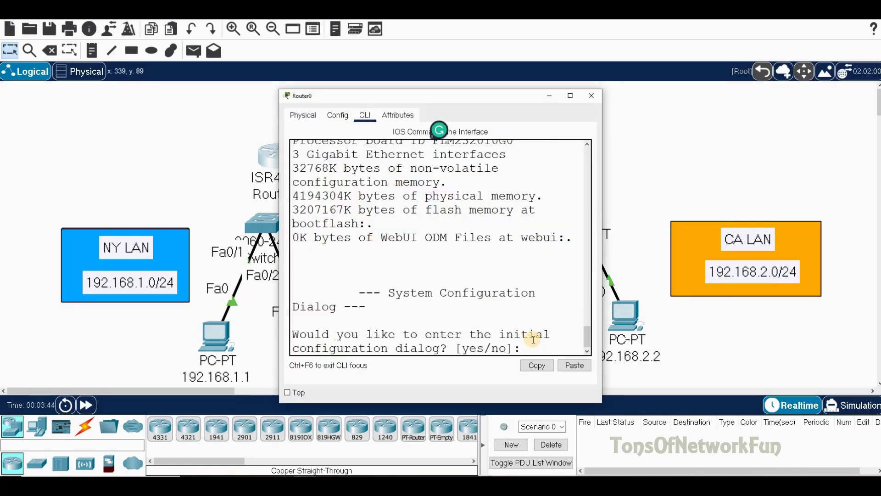
type("N")
key("Return")
key("Return")
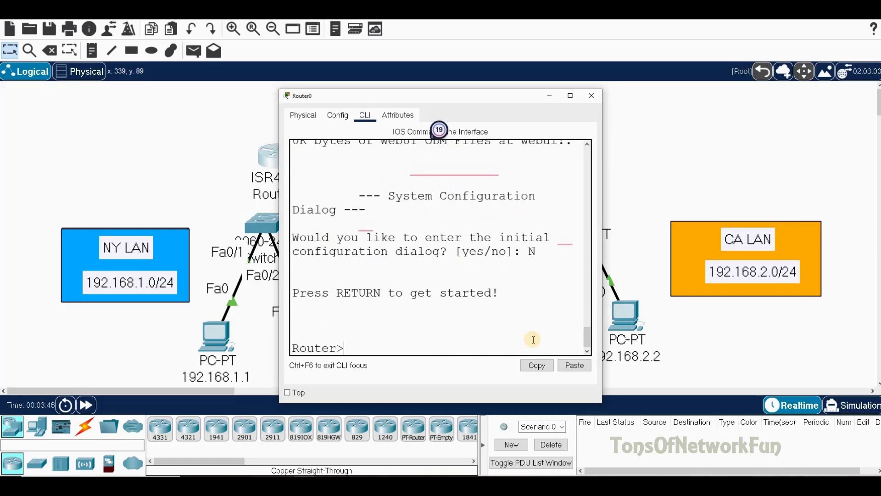
Step: Enter privileged mode on Router0, list its interfaces with "sh ip int br" and close the router window
type("EN")
key("Return")
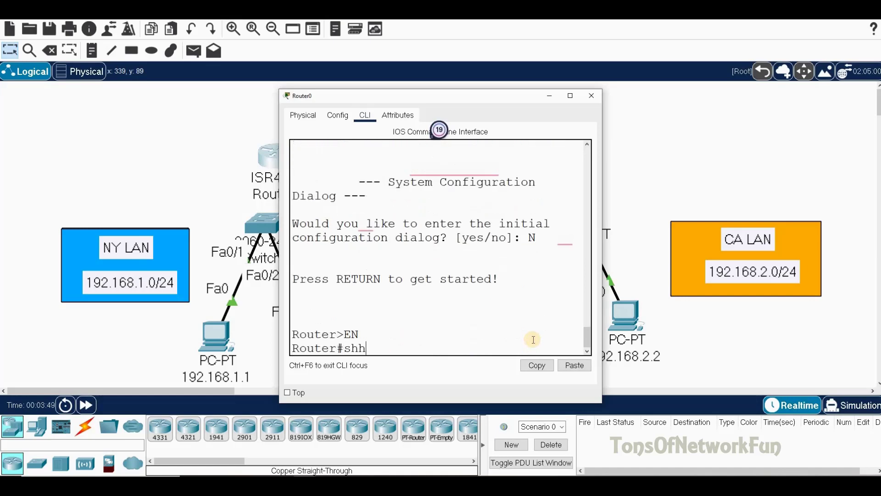
type("sh ip int br")
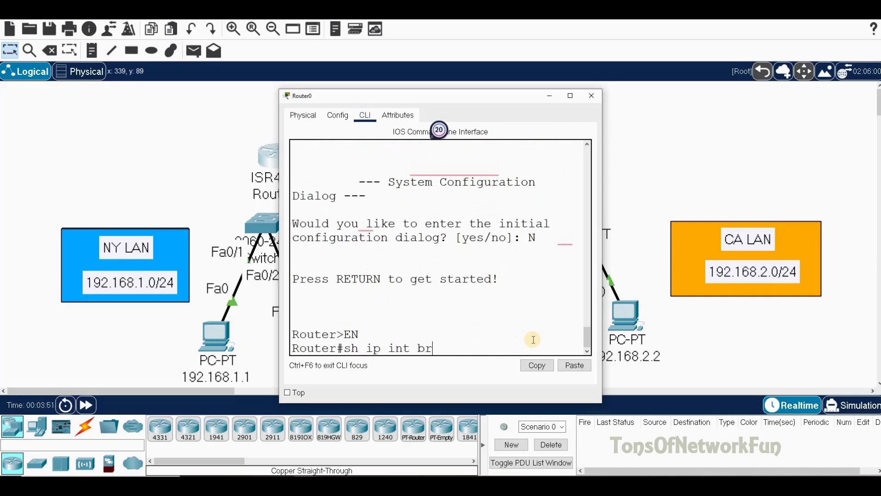
key("Return")
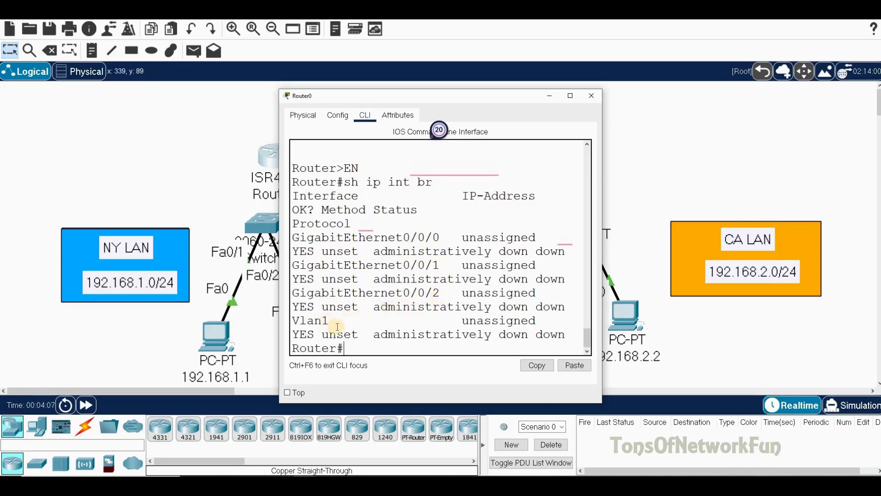
left_click(590, 98)
Step: Install a NIM-2T module in Router0's first empty slot with the power off, and switch the router back on
left_click(282, 156)
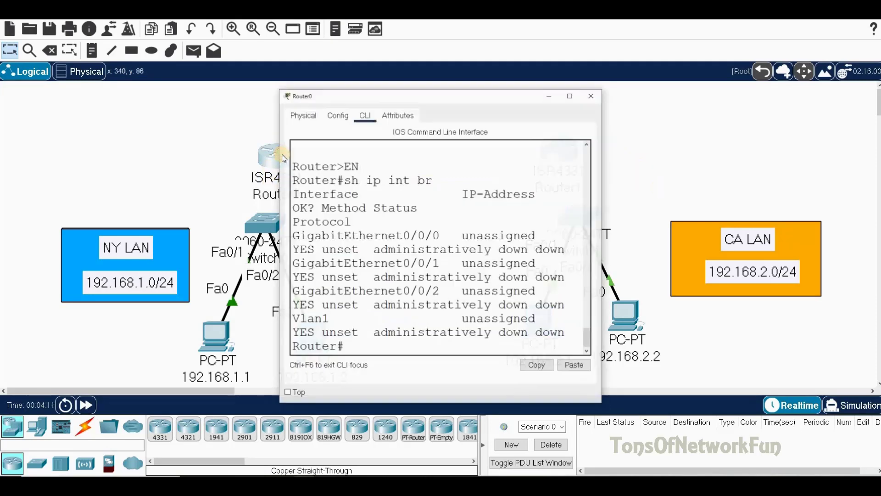
left_click(305, 118)
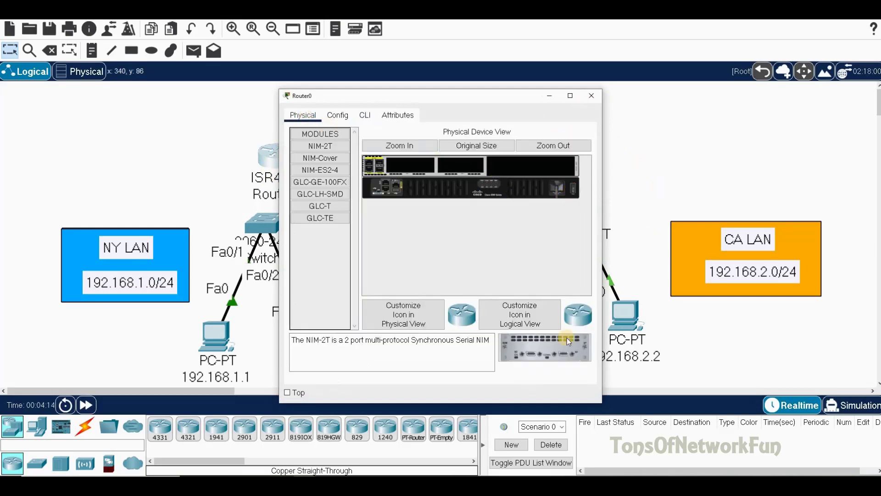
left_click_drag(563, 351, 419, 168)
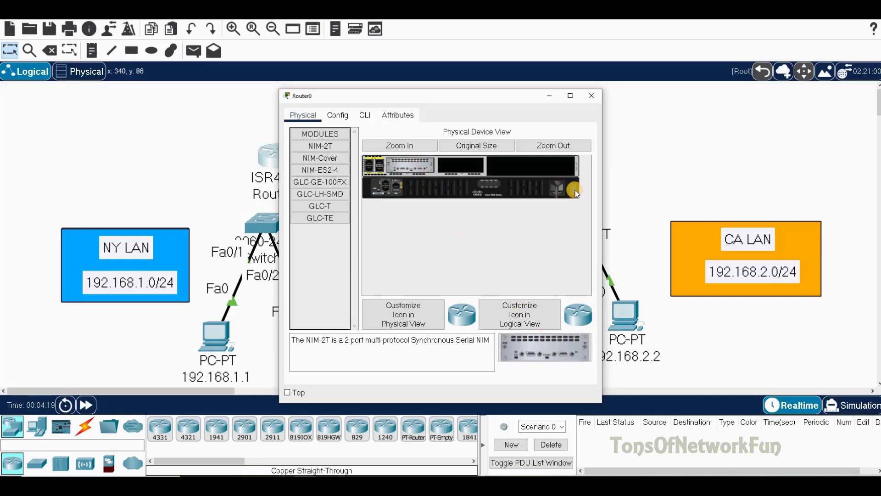
left_click(589, 97)
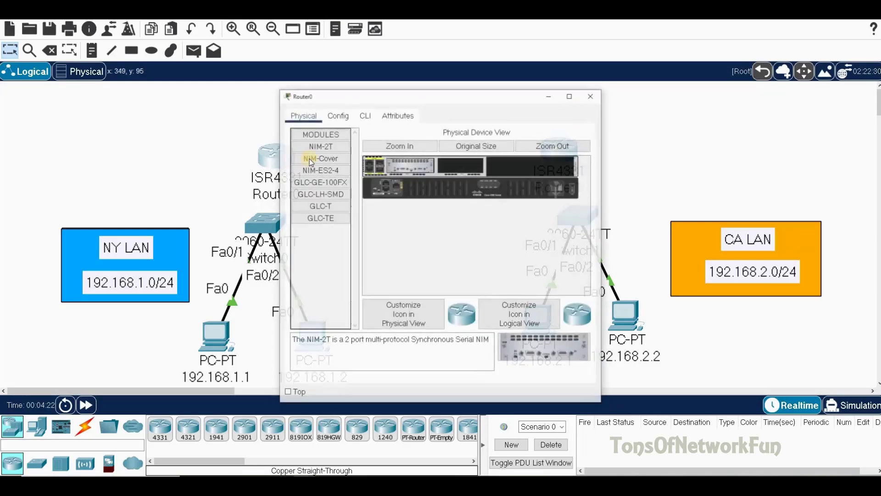
Step: In Router0's command line, enter privileged mode and run "sh ip int br" to check for Serial0/1/0 and Serial0/1/1
left_click(366, 115)
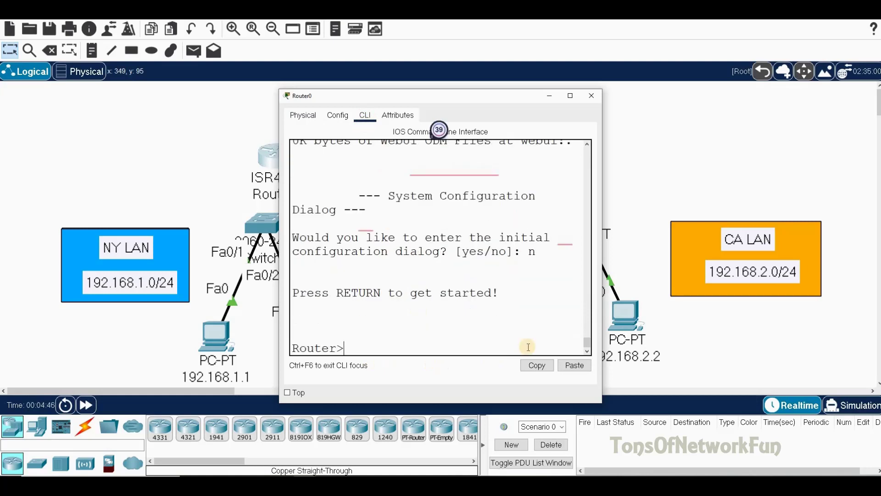
type("en")
key("Return")
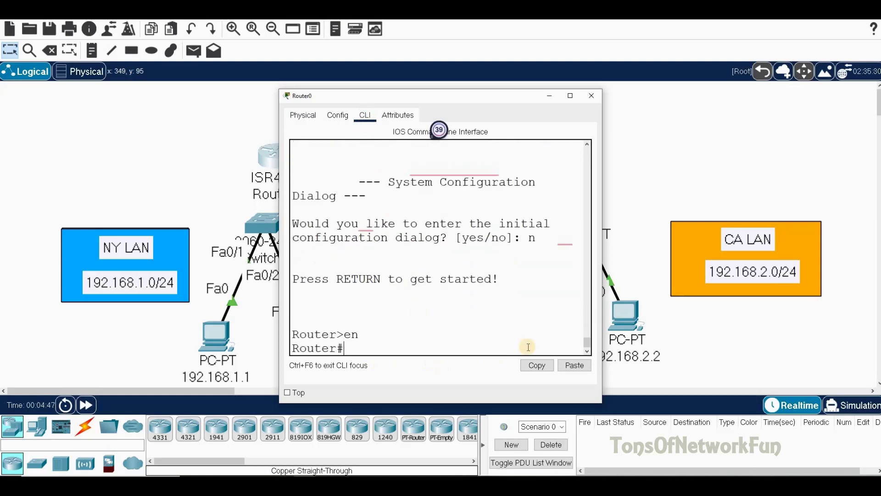
type("sh ip int br")
key("Return")
left_click_drag(374, 266, 293, 264)
left_click_drag(372, 293, 293, 293)
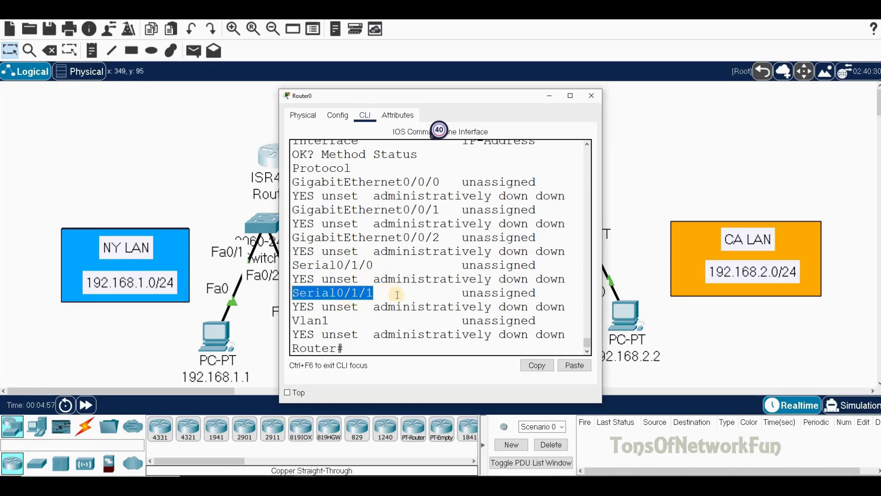
left_click(587, 97)
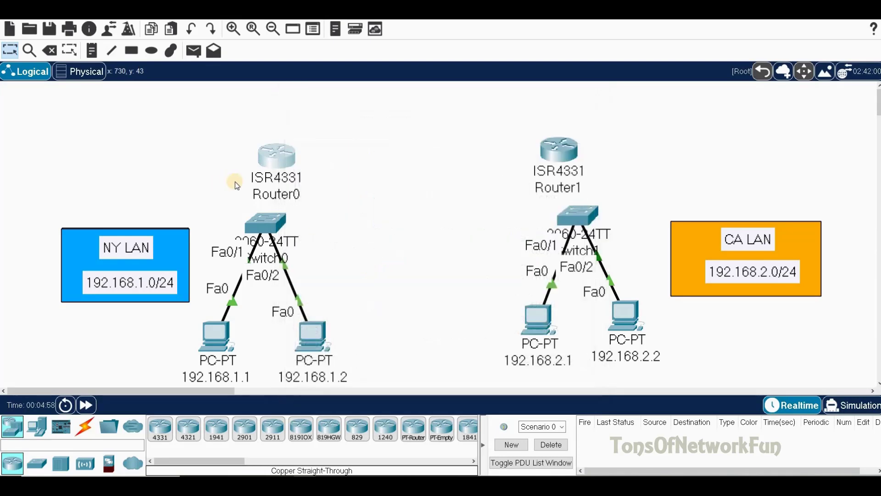
Step: Power off Router1, install a NIM-2T module in its first empty slot and switch it back on
left_click(551, 154)
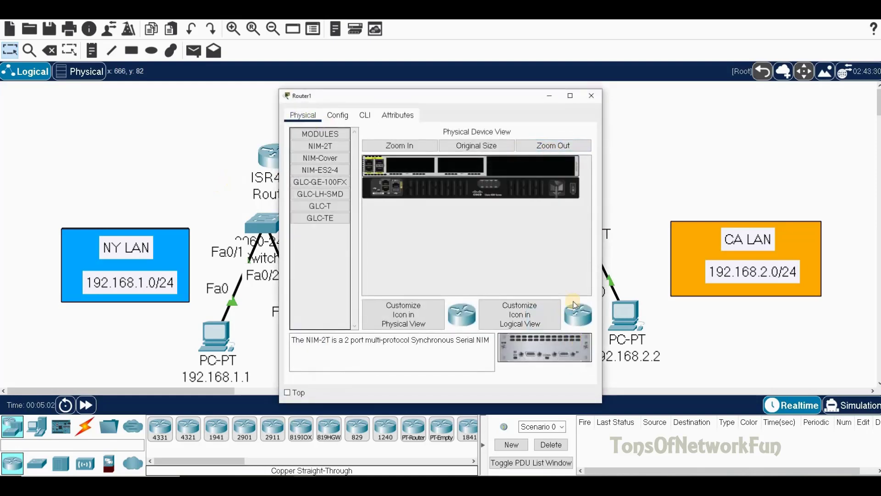
left_click(572, 187)
left_click_drag(571, 352, 410, 165)
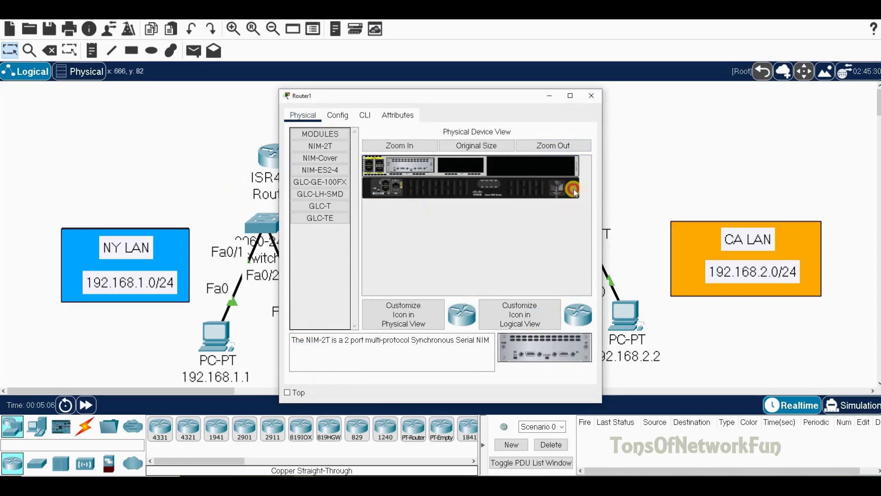
left_click(593, 96)
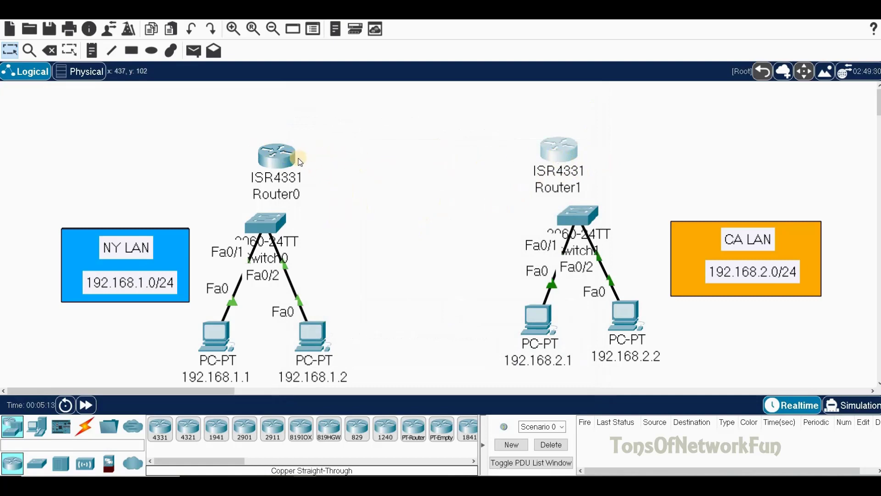
Step: Link Router0 to Router1 with a serial cable using the automatically chosen connection type
mouse_move(297, 160)
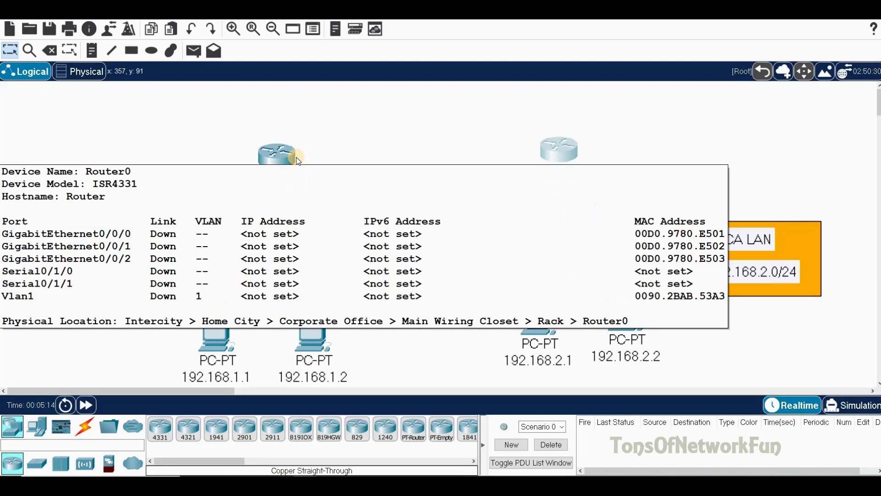
left_click(85, 426)
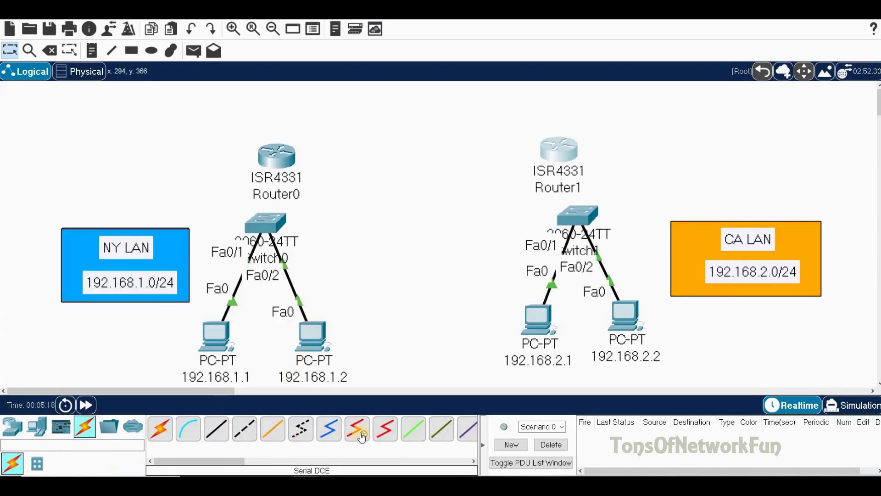
left_click(161, 432)
left_click(285, 159)
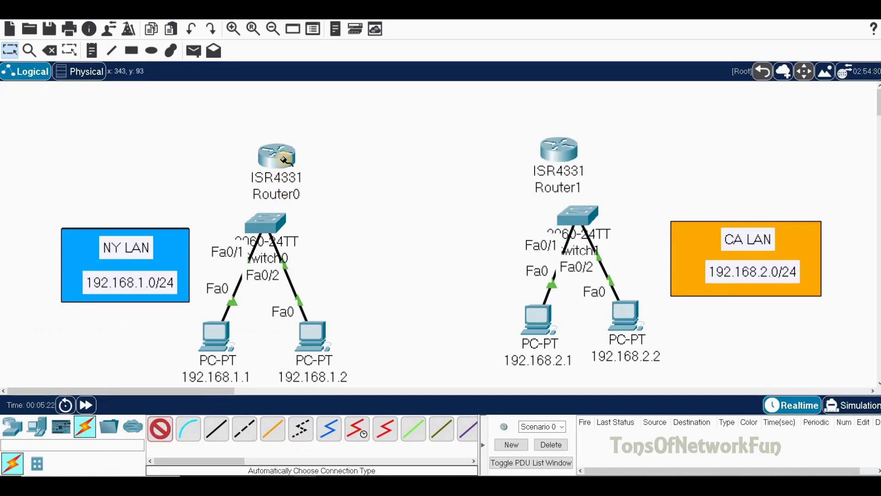
left_click(549, 151)
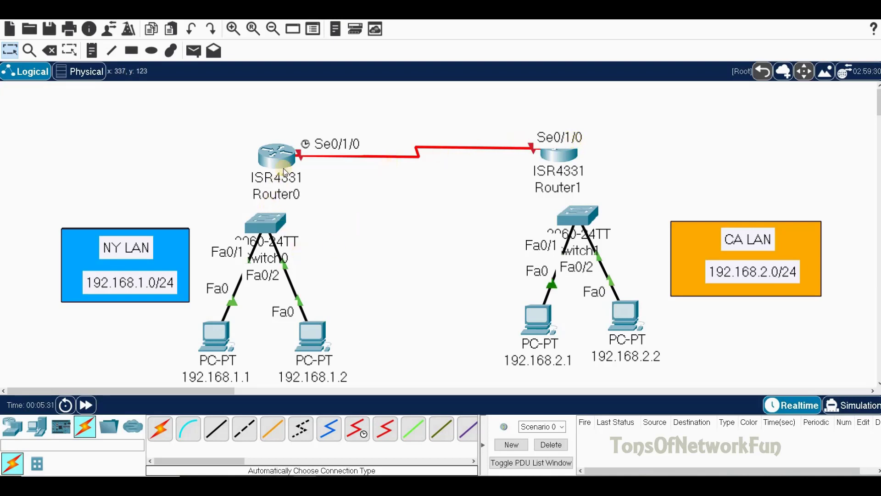
Step: Connect each router to its LAN switch with the automatically chosen connection type, and move both routers up and farther apart
left_click(227, 428)
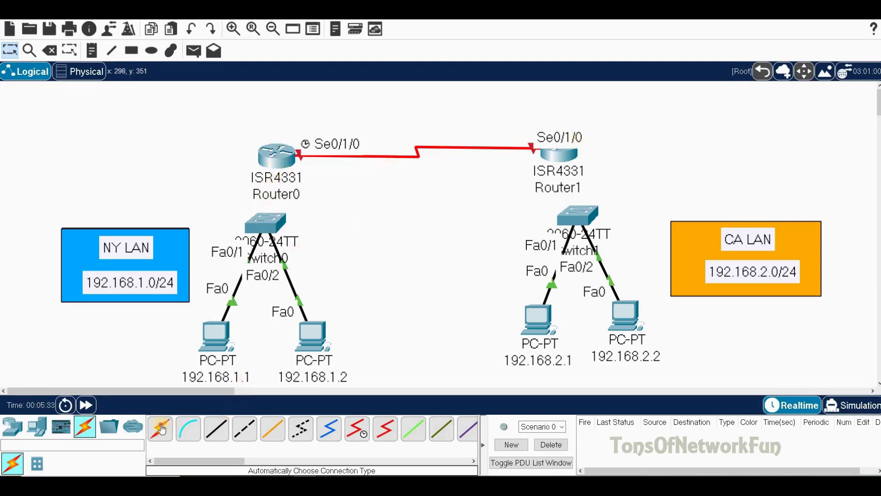
left_click(274, 170)
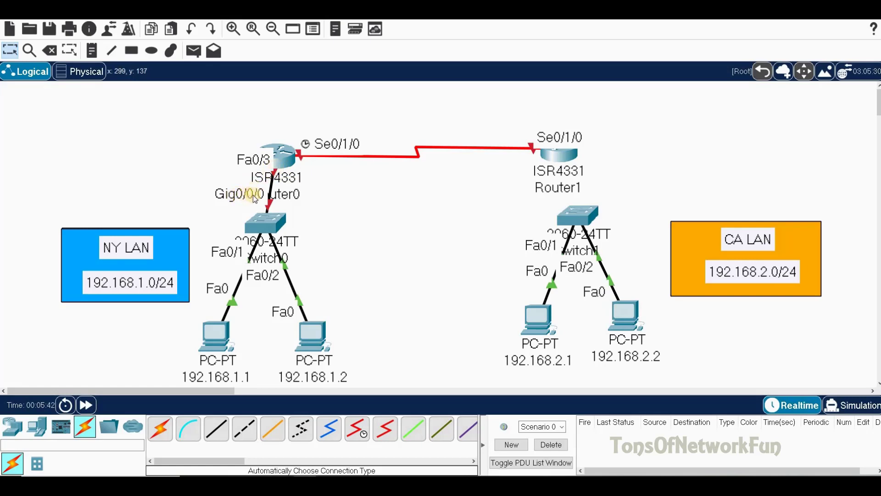
left_click(166, 432)
left_click(577, 215)
left_click(572, 158)
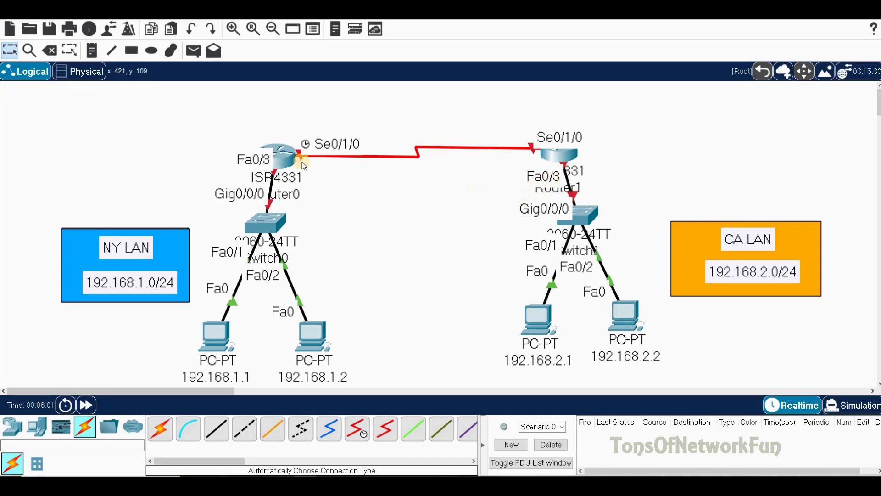
left_click_drag(281, 153, 248, 131)
left_click_drag(566, 155, 584, 134)
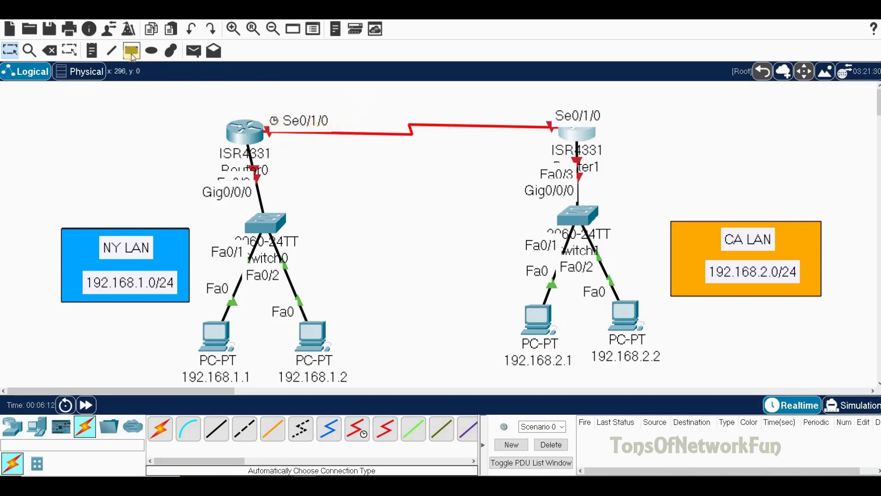
Step: Add the text notes 10.0.0.0 above the serial link, 10.1 above Router0 and 10.2 beside Router1
left_click(91, 50)
left_click(374, 86)
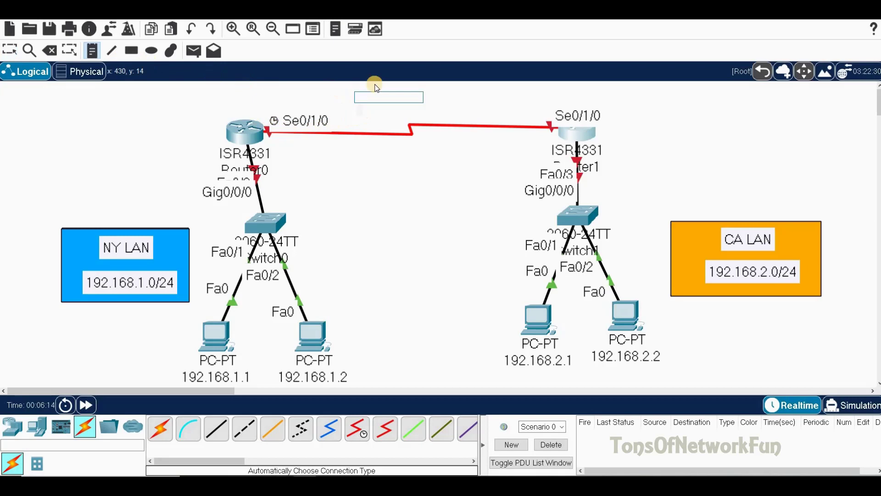
type("10.0")
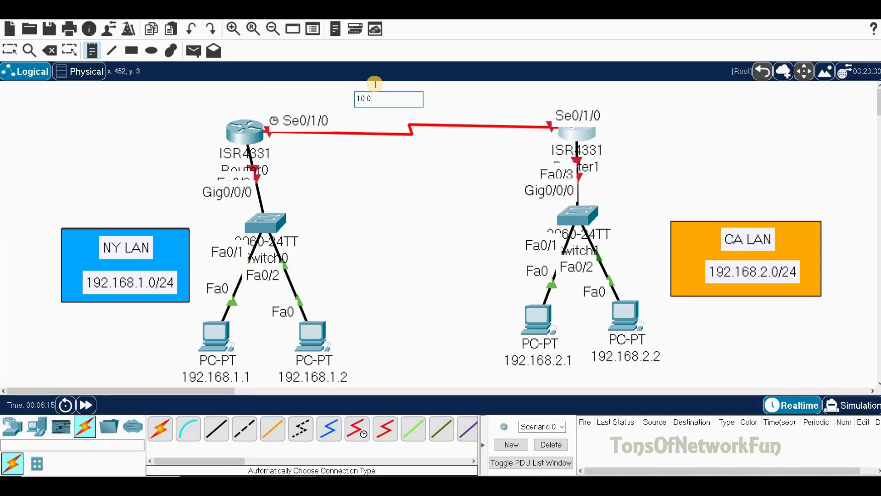
type(".0.0")
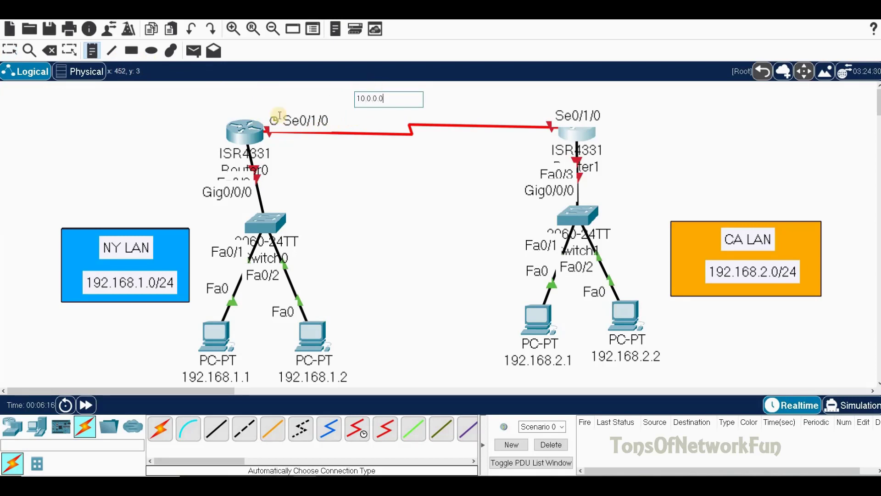
left_click(259, 107)
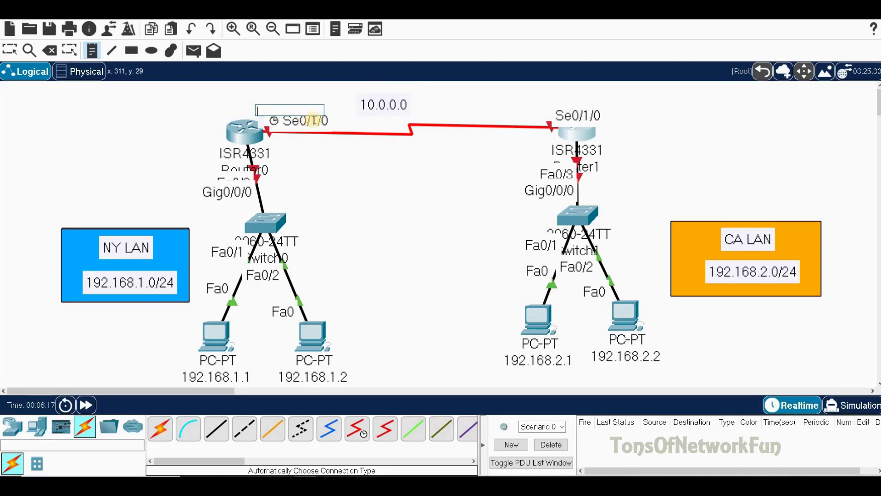
type("10.1")
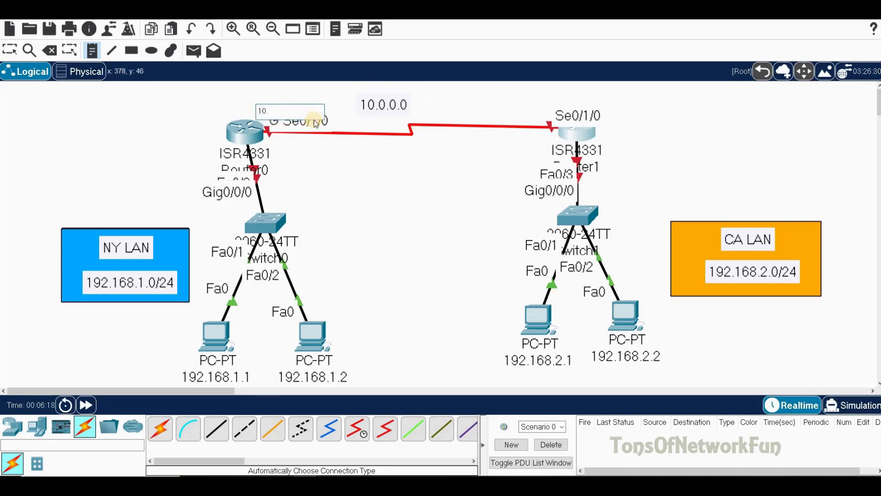
left_click(541, 109)
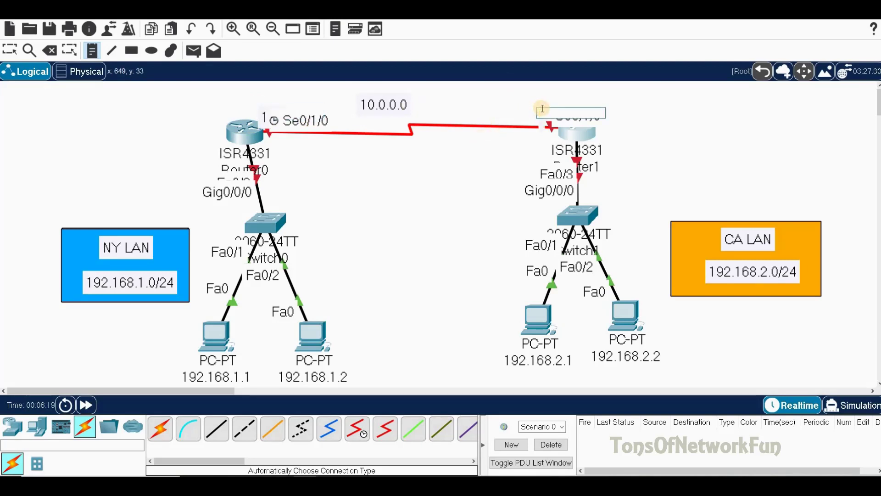
type("10.2")
left_click(680, 139)
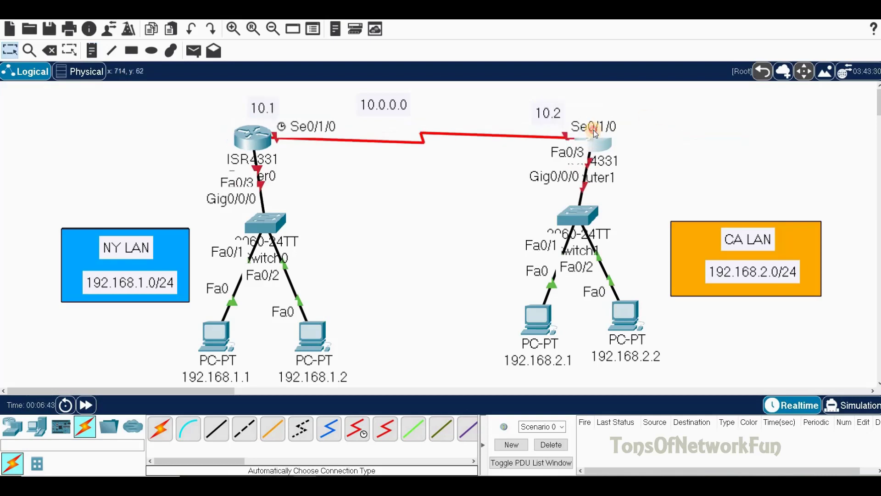
Step: Adjust the positions of both routers and move the 10.1 and 10.2 notes closer to them
left_click_drag(594, 134, 595, 124)
mouse_move(255, 131)
left_mouse_down()
mouse_move(254, 144)
mouse_move(255, 134)
left_mouse_up()
double_click(259, 106)
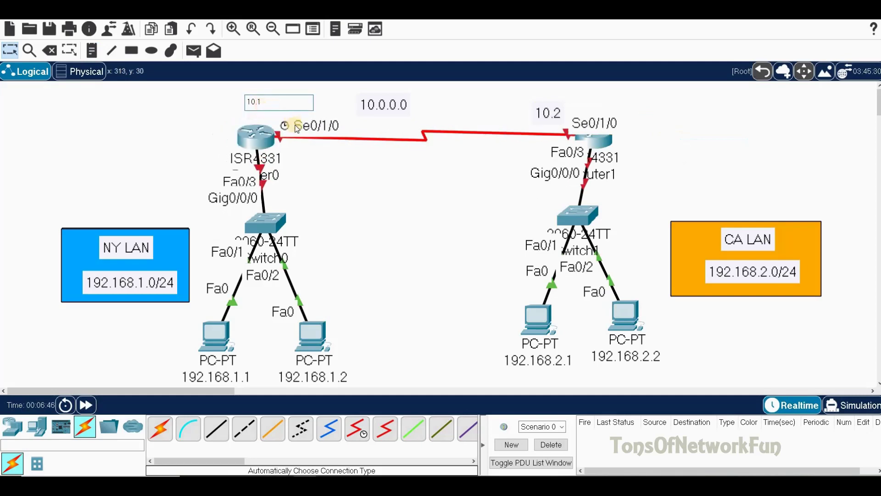
left_click(237, 91)
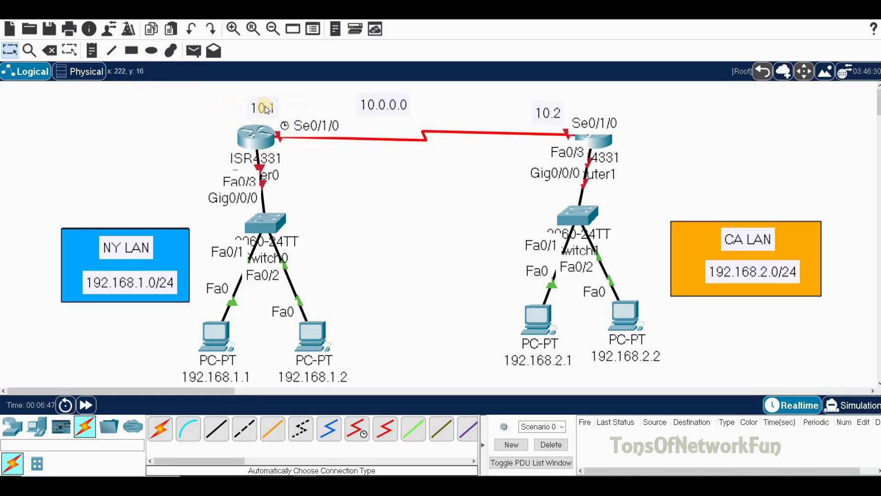
left_click_drag(260, 112, 251, 117)
left_click(568, 110)
mouse_move(569, 111)
left_mouse_down()
mouse_move(631, 131)
mouse_move(560, 123)
mouse_move(559, 114)
left_mouse_up()
left_click(762, 146)
left_click(505, 205)
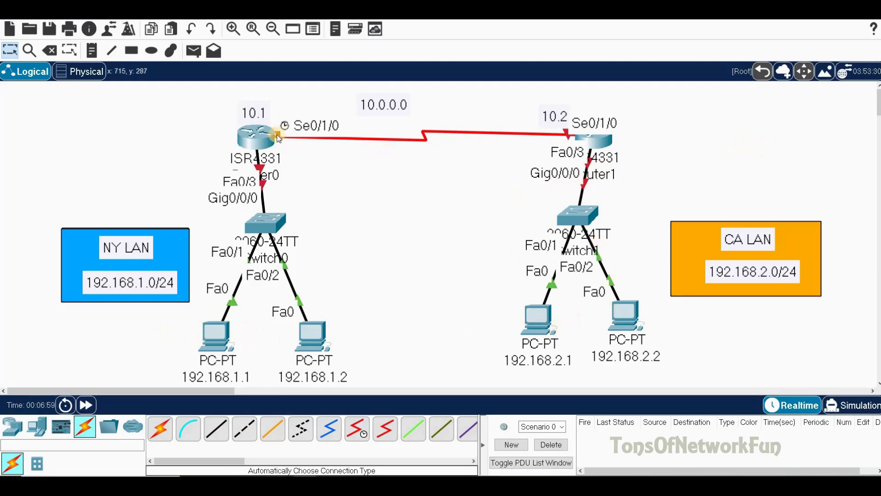
Step: Give the first NY LAN PC the static IP 192.168.1.1, subnet mask 255.255.255.0 and default gateway 192.168.1.100
left_click(212, 342)
left_click_drag(403, 100, 502, 117)
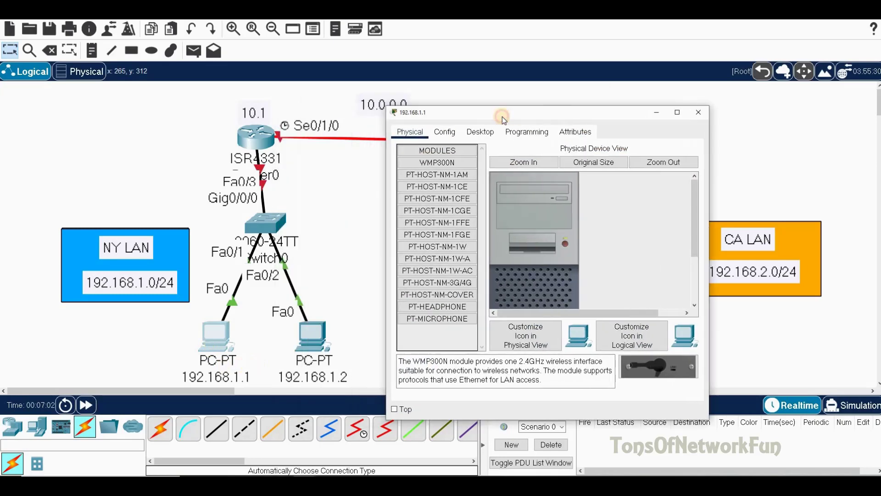
left_click(488, 132)
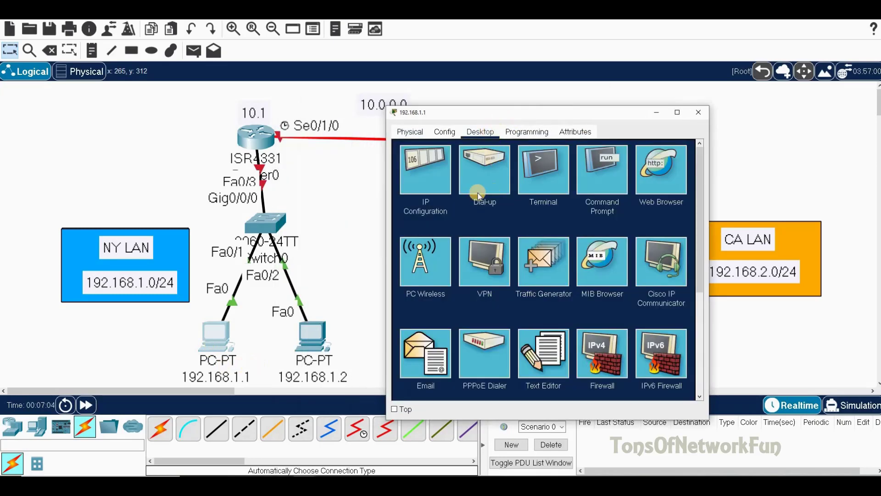
left_click(435, 192)
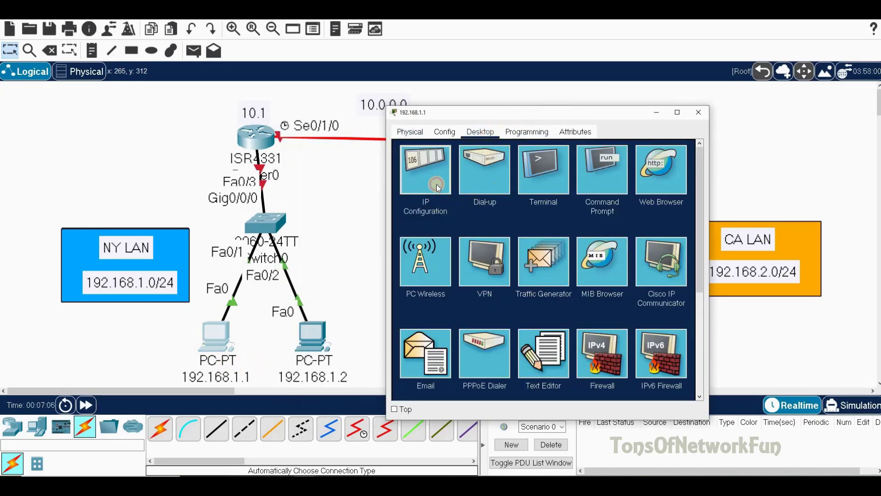
left_click(517, 204)
type("192.")
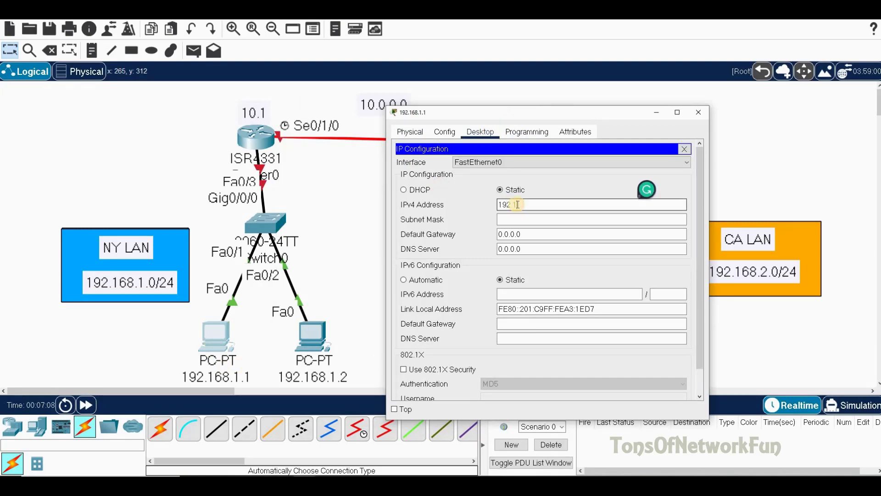
type("168.1.1")
key("Tab")
key("Tab")
key("ctrl+a")
type("19")
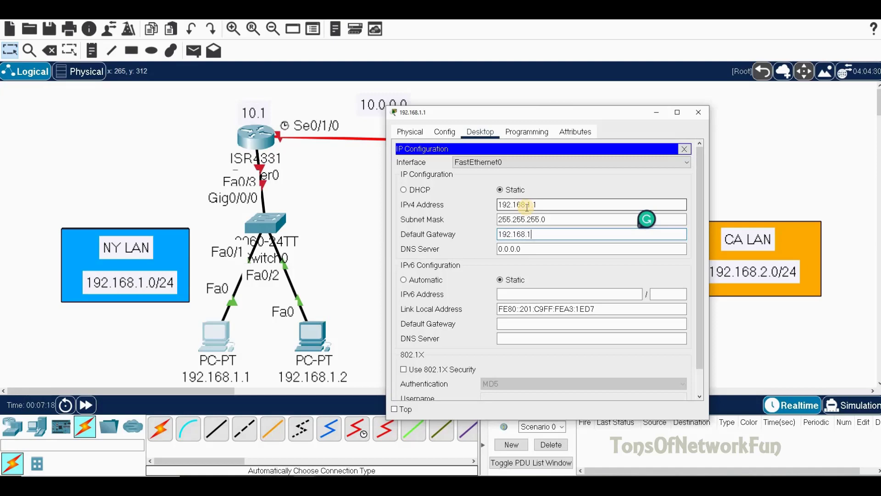
type("2.168.1.100")
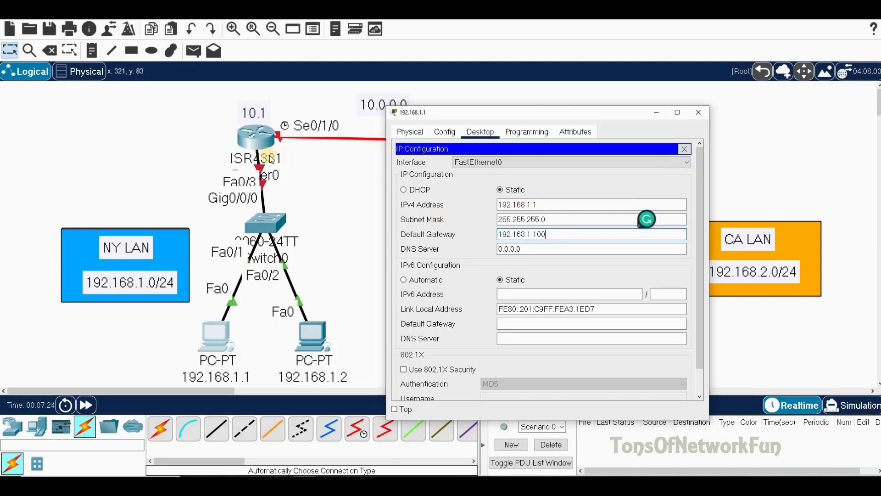
left_click_drag(553, 234, 466, 234)
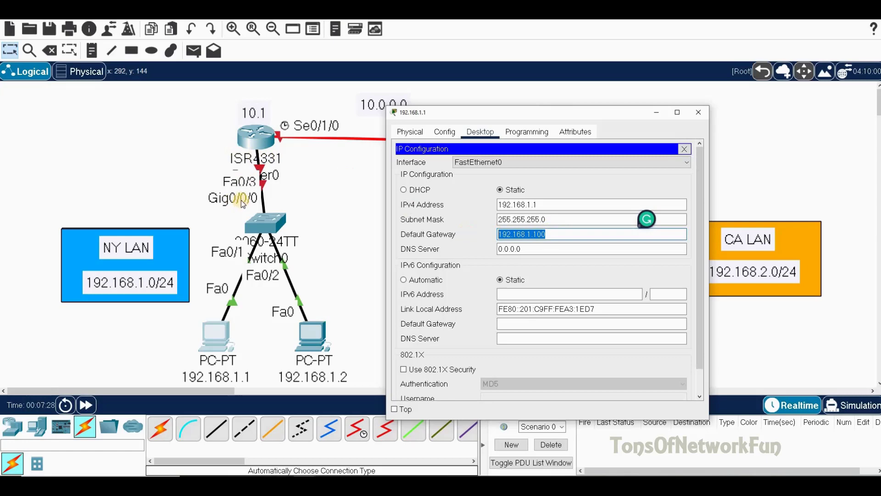
left_click(698, 112)
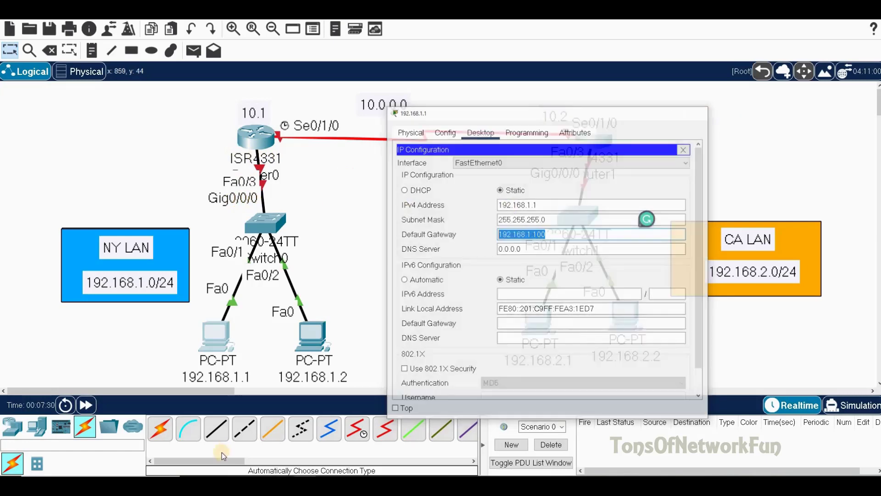
Step: Give the second NY LAN PC the static IP 192.168.1.2, subnet mask 255.255.255.0 and default gateway 192.168.1.100
left_click(312, 334)
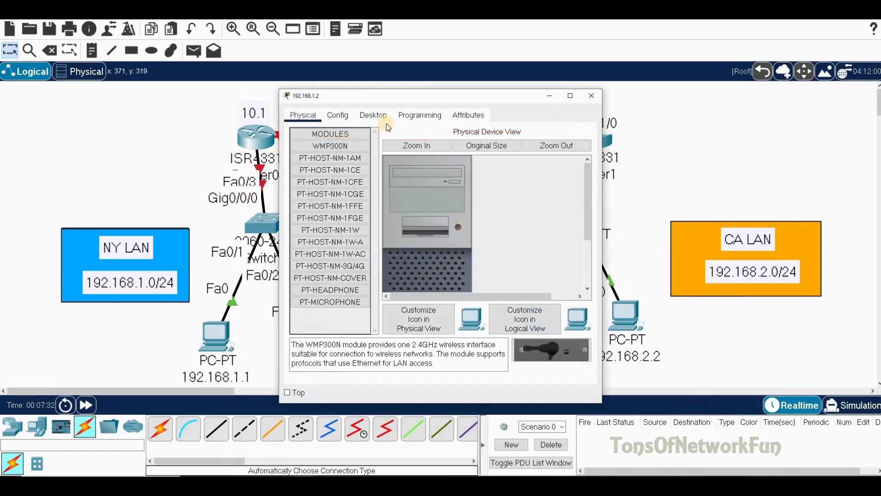
left_click(373, 115)
left_click(315, 155)
left_click(415, 190)
type("192.168.1.2")
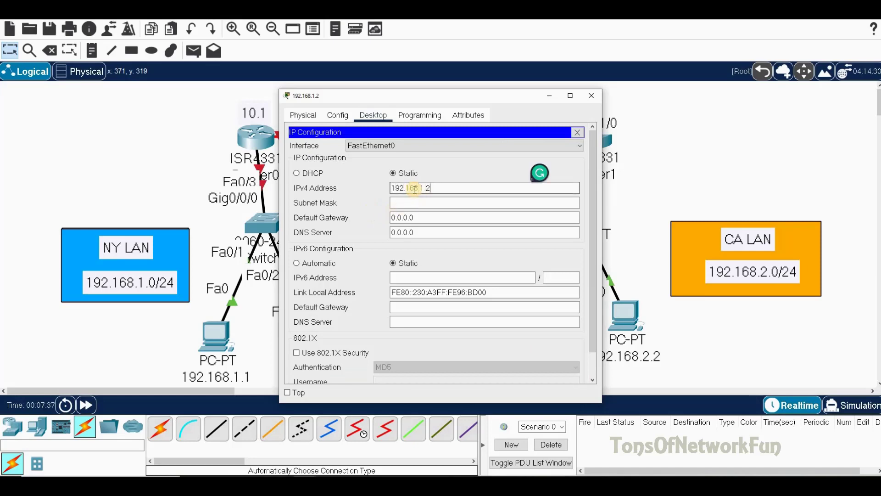
key("Tab")
key("Tab")
type("192.")
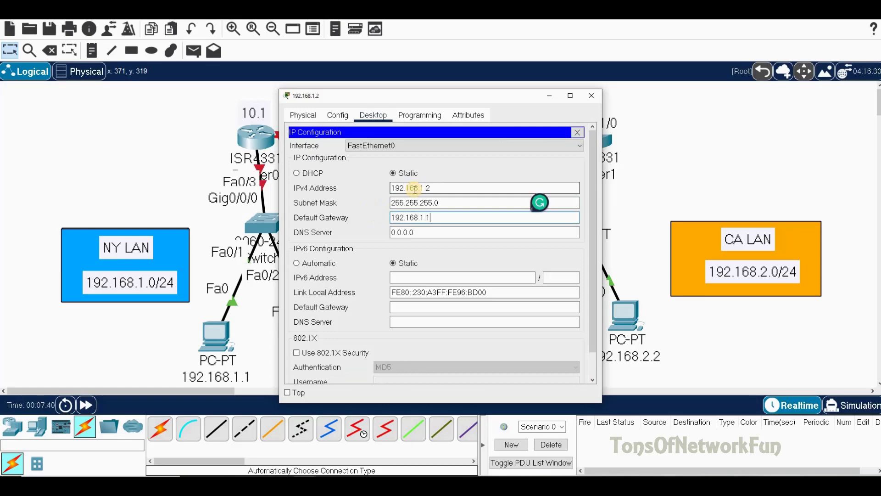
type("168.1.100")
left_click(592, 96)
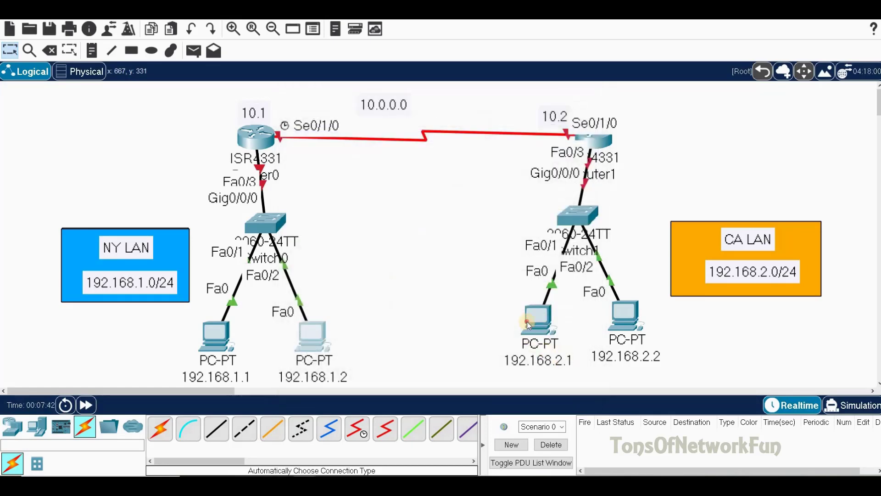
Step: Give the first CA LAN PC the static IP 192.168.2.1, subnet mask 255.255.255.0 and default gateway 192.168.2.100
left_click(527, 322)
left_click(373, 114)
left_click(321, 159)
left_click(419, 187)
type("19")
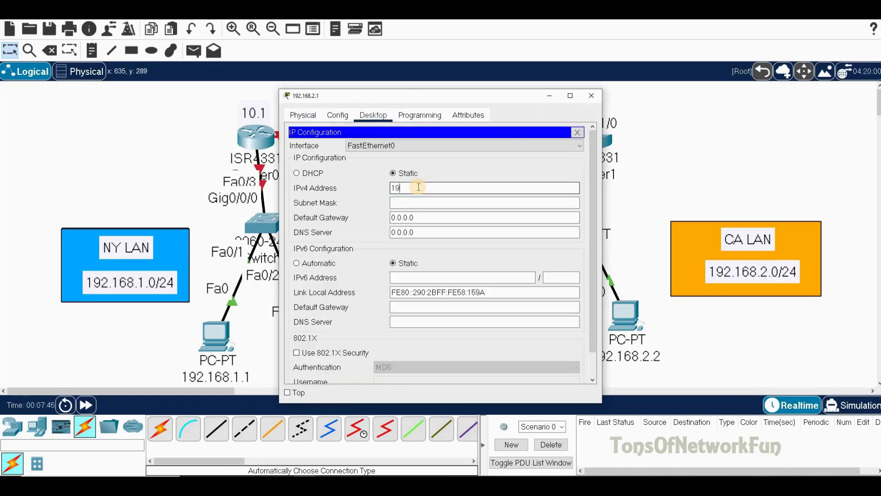
type("2.16")
key("Tab")
key("Tab")
type("192.168")
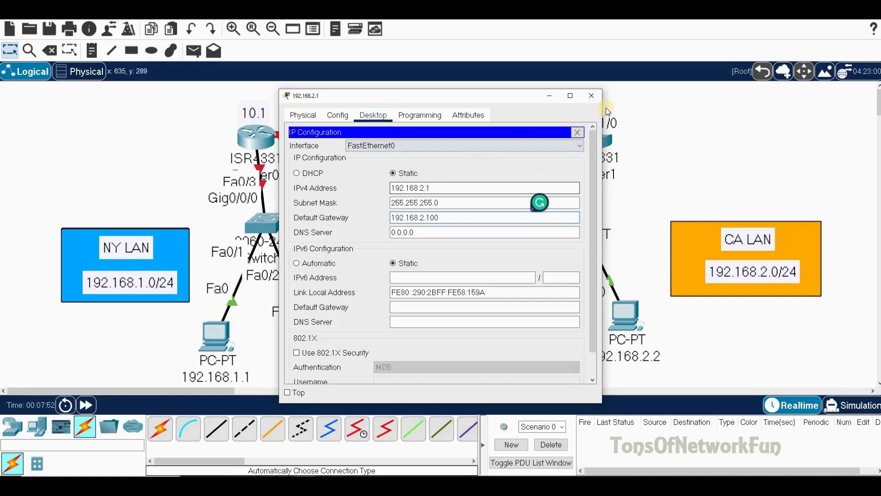
left_click(590, 97)
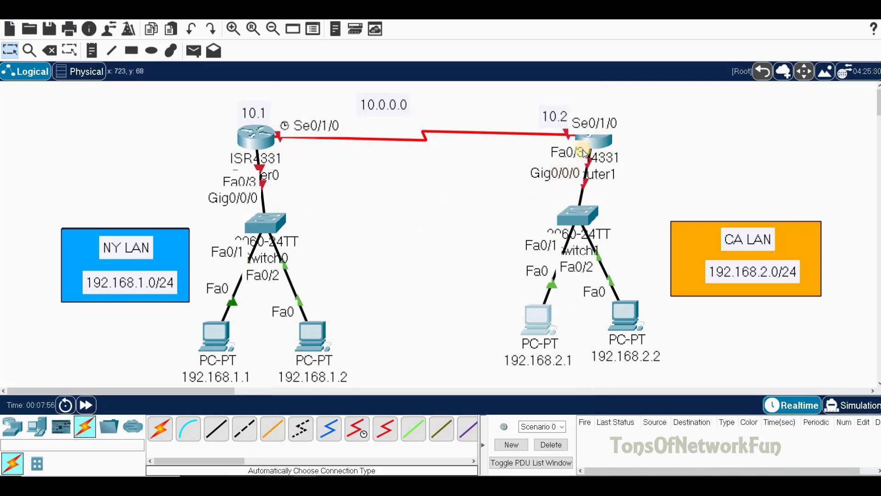
Step: Give the second CA LAN PC the static IP 192.168.2.2 with subnet mask 255.255.255.0
left_click(623, 318)
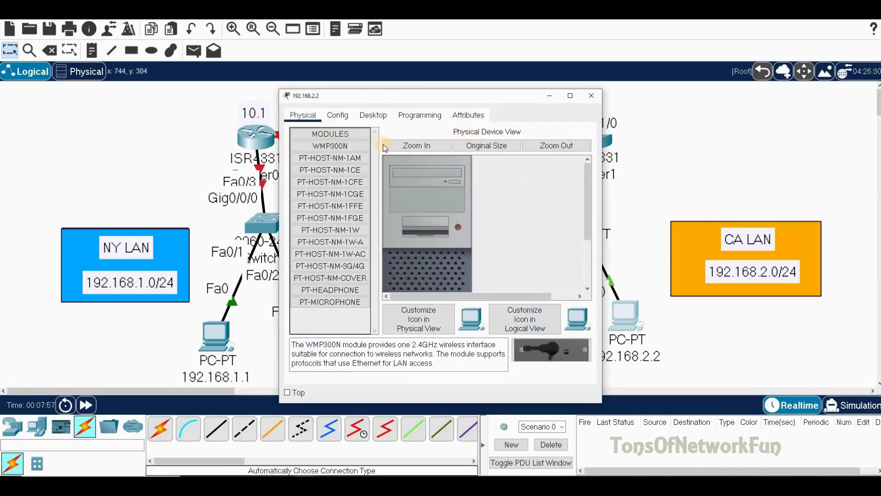
left_click(373, 115)
left_click(339, 163)
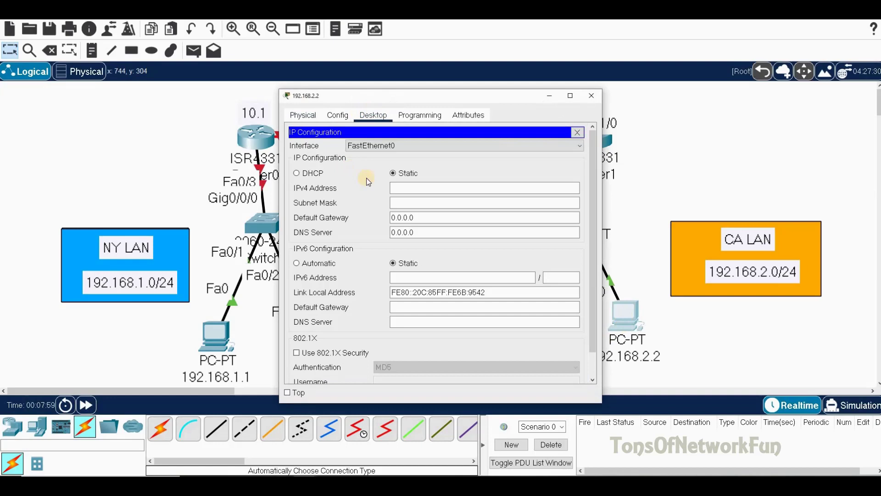
left_click(406, 189)
type("19")
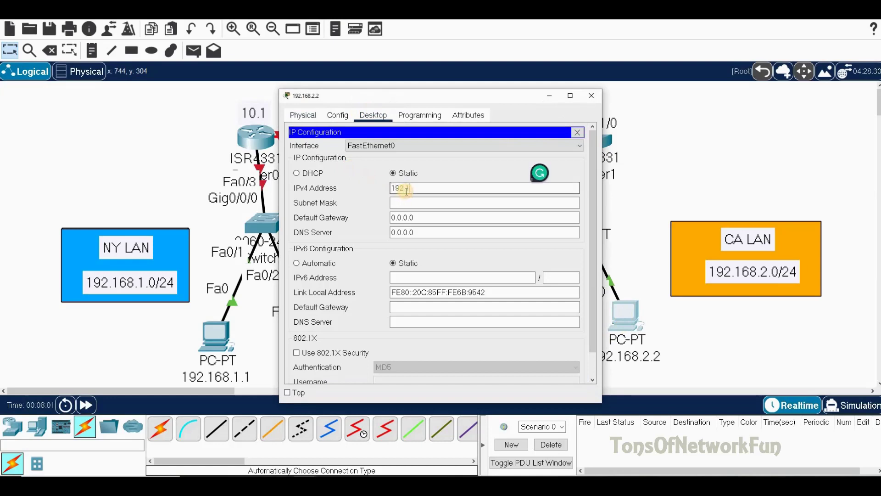
type("2.168.2.2")
key("Tab")
key("Tab")
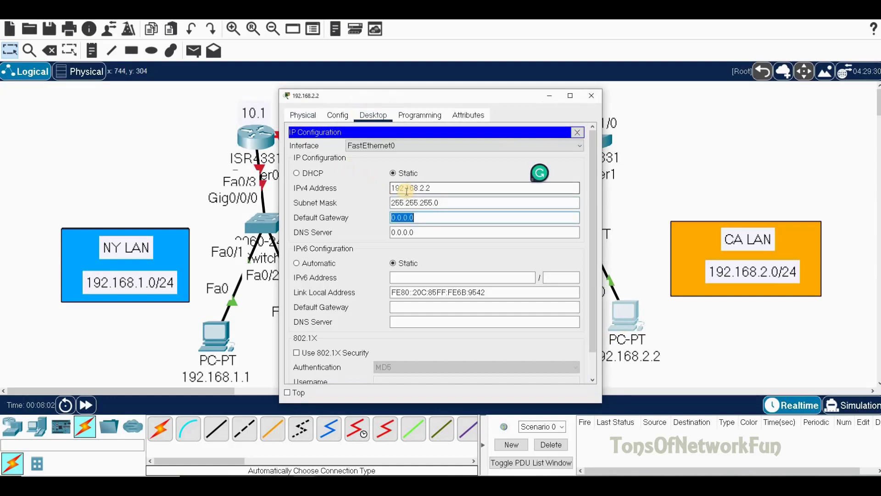
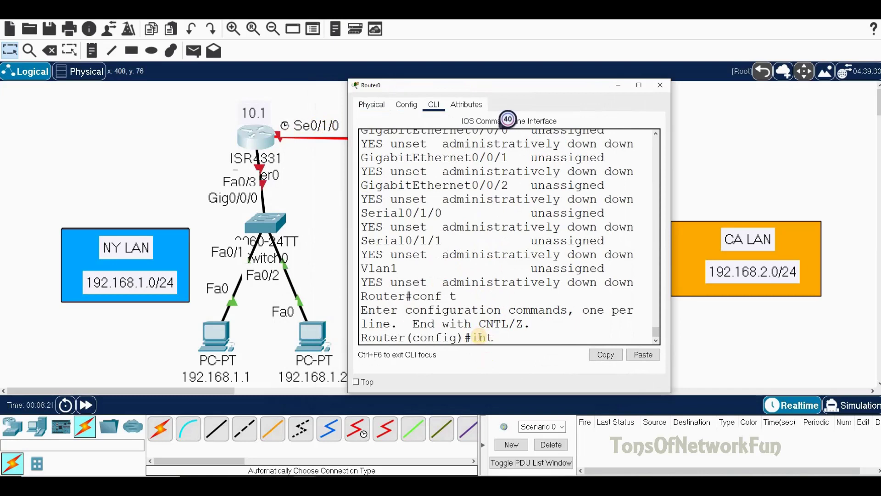
Step: Enter configuration of interface s0/1/0 on the NY router and enable it with no shutdown
type("/1/0")
key("Return")
type("no sh")
key("Return")
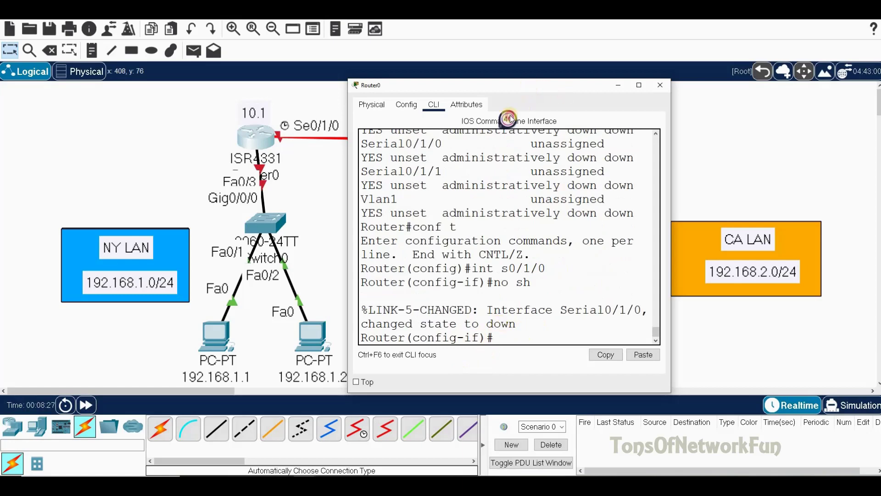
Step: Assign IP address 10.0.0.1 with mask 255.0.0.0 to the NY router's serial interface
left_click_drag(530, 83, 478, 155)
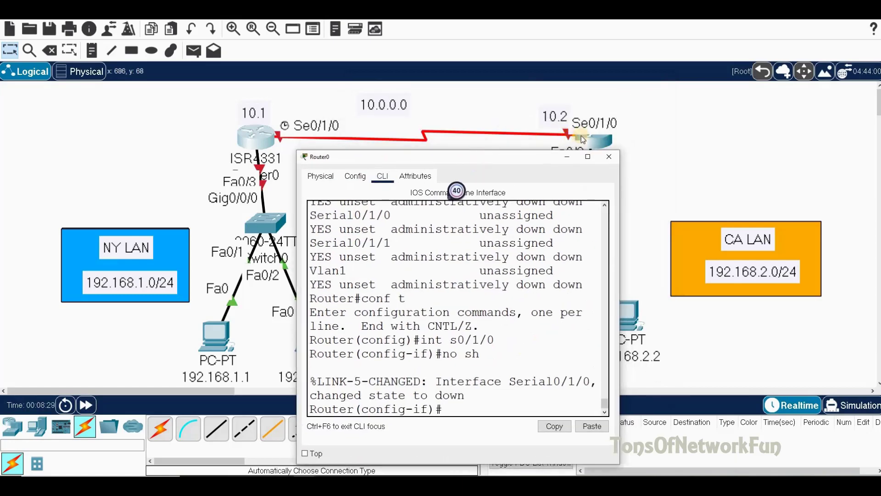
left_click_drag(536, 157, 541, 154)
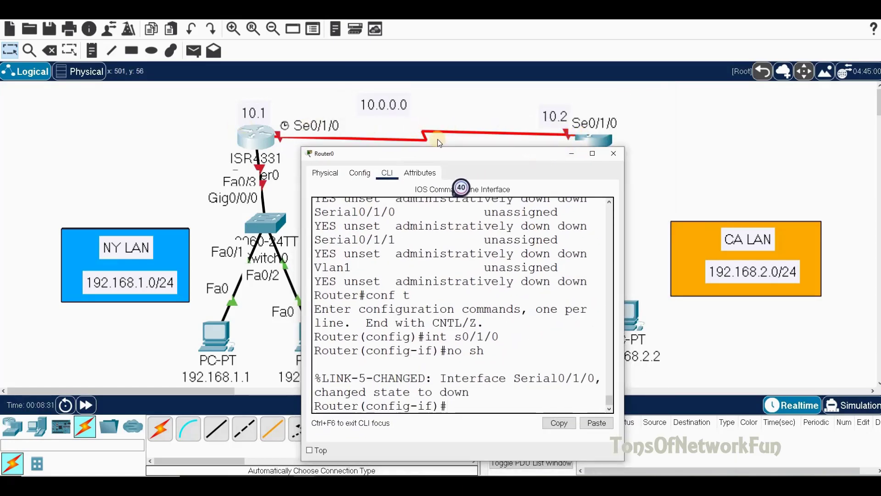
left_click_drag(414, 157, 432, 101)
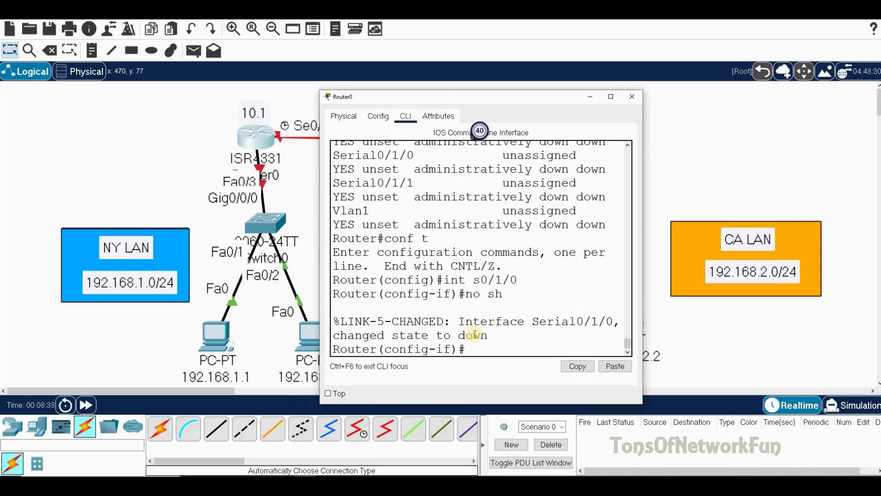
type("ip add 10.0.0.1")
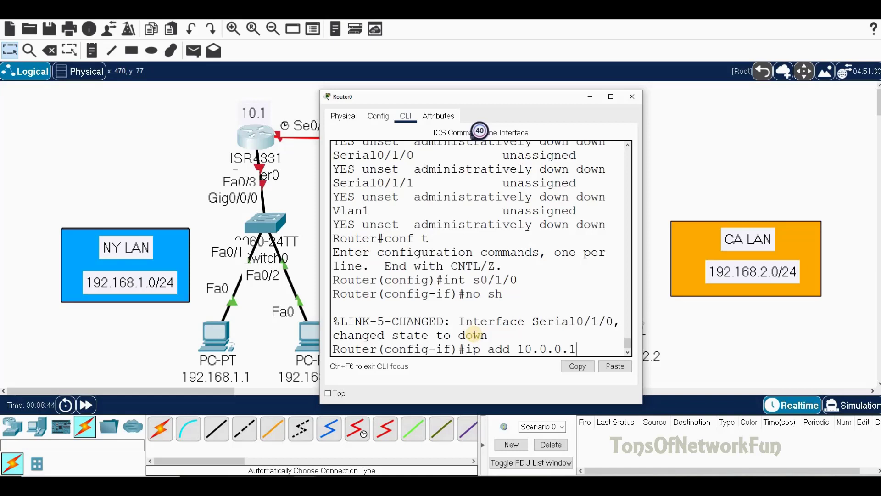
type(" 255.0.0.0")
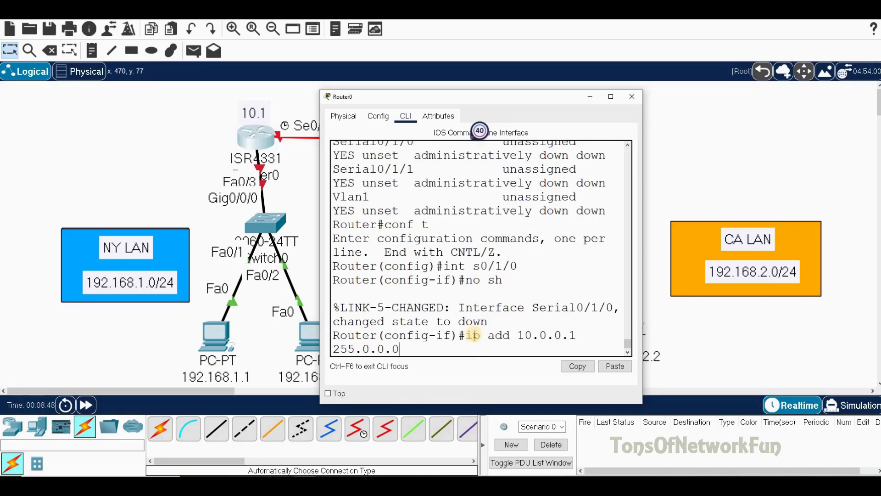
key("Return")
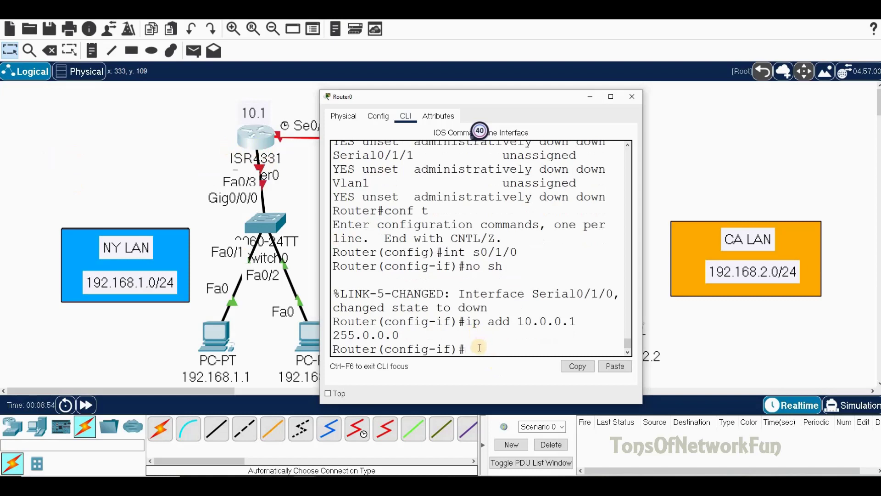
Step: Exit the NY router's serial interface configuration and enable its g0/0/0 interface with no shutdown
type("int")
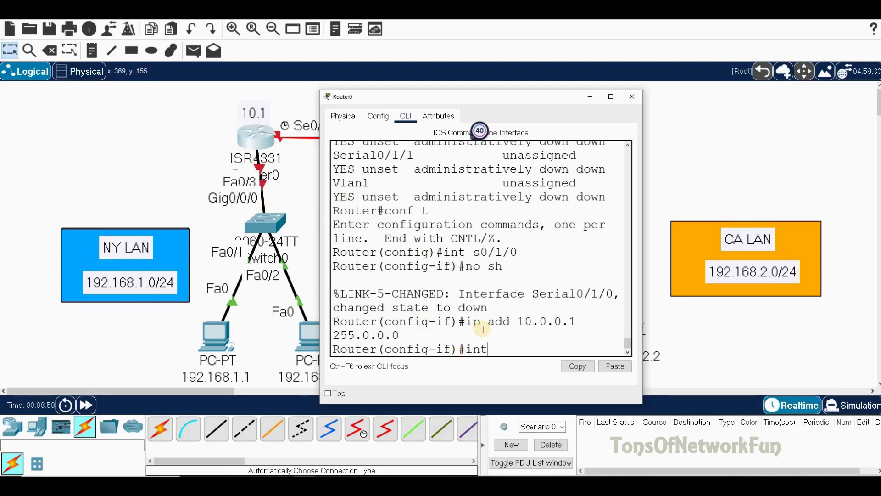
type("it")
key("Return")
type("int g")
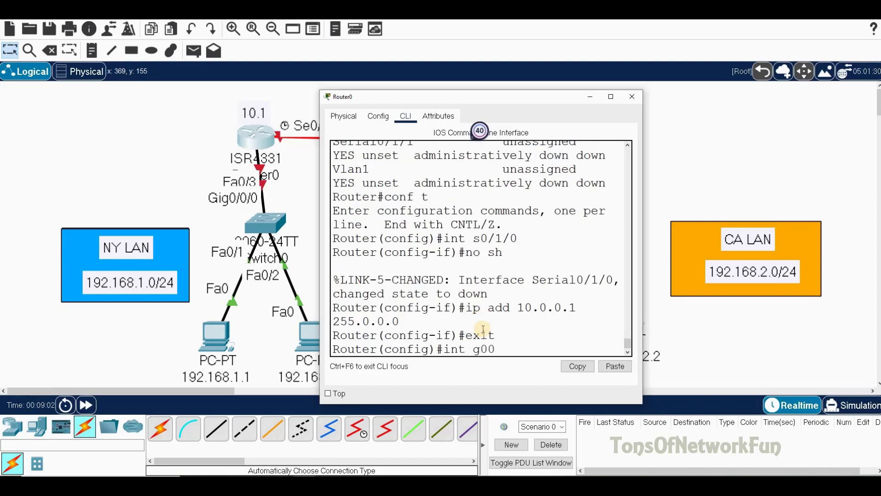
type("0/0/0")
key("Return")
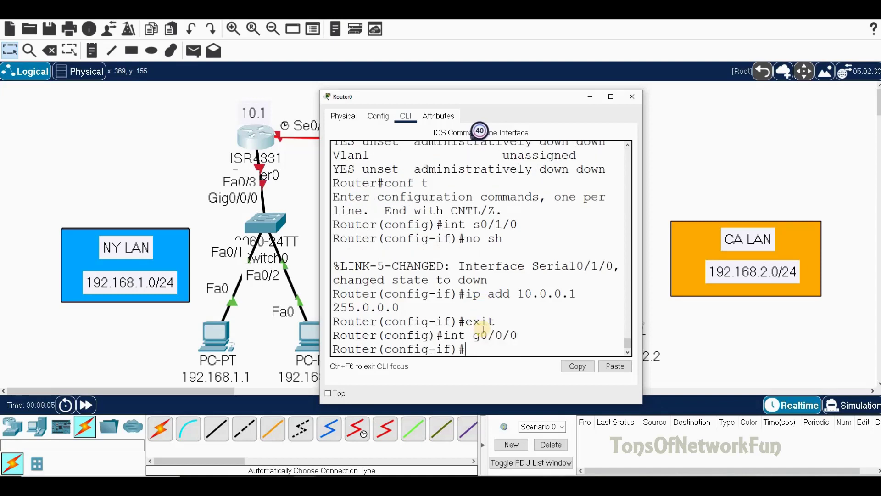
type("no sh")
key("Return")
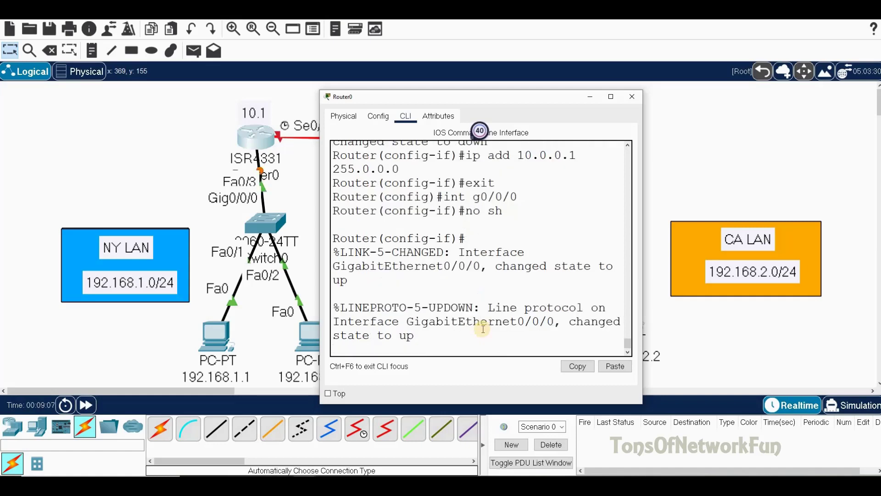
Step: Assign 192.168.1.100 with mask 255.255.255.0 to the NY router's g0/0/0 interface and close the router window
type("ip add 192.168.1.10")
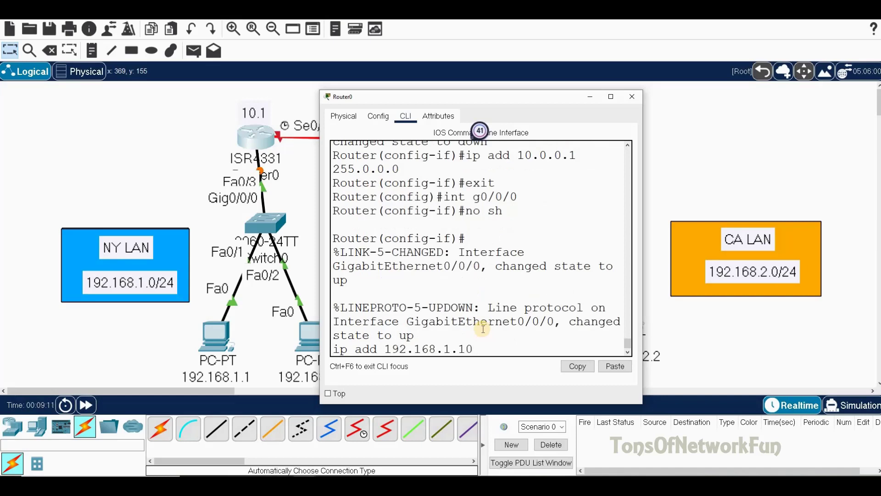
type("0")
key("Return")
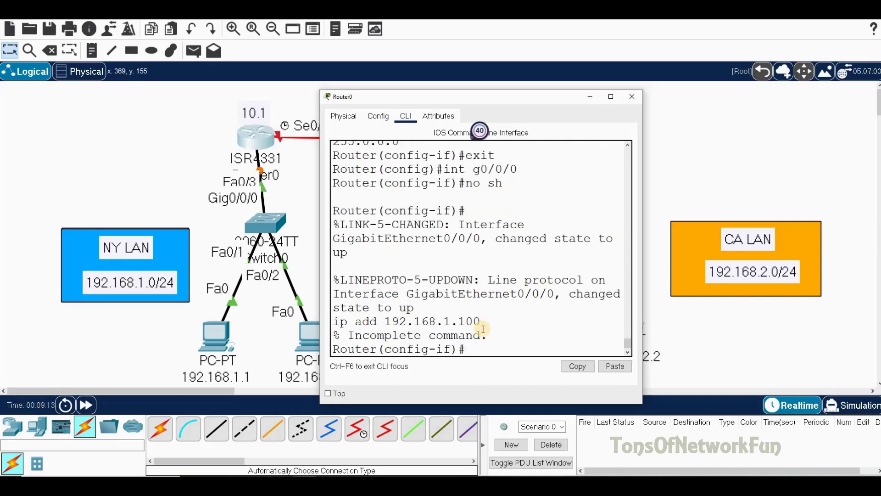
key("Up")
type("2")
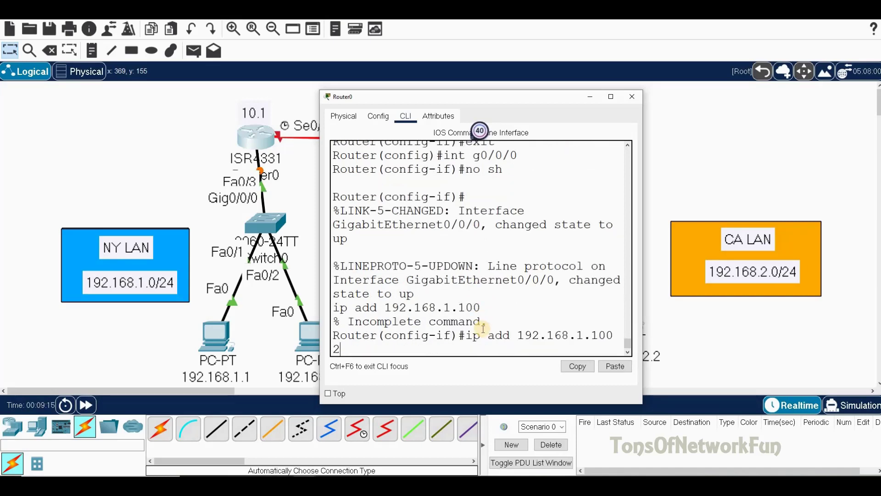
type("55.255.255.0")
key("Return")
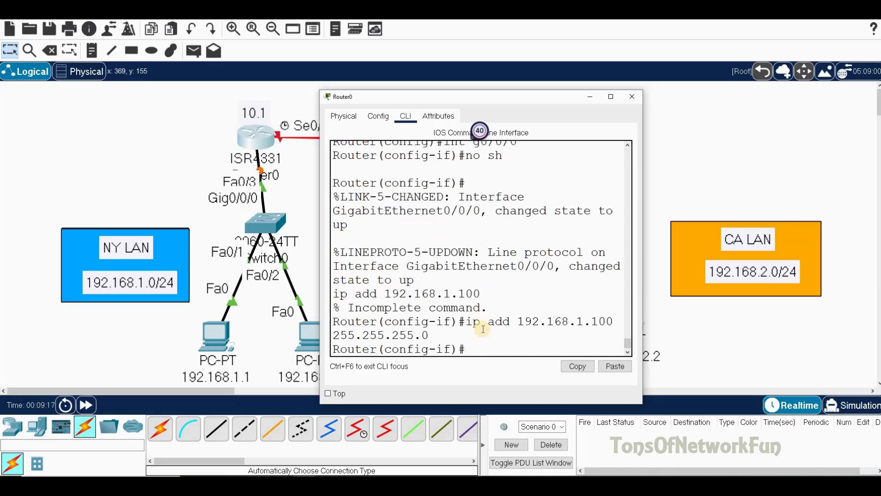
left_click(632, 96)
Step: Open the CA router's command line, decline the initial configuration dialog, and enter global configuration mode
left_click(601, 139)
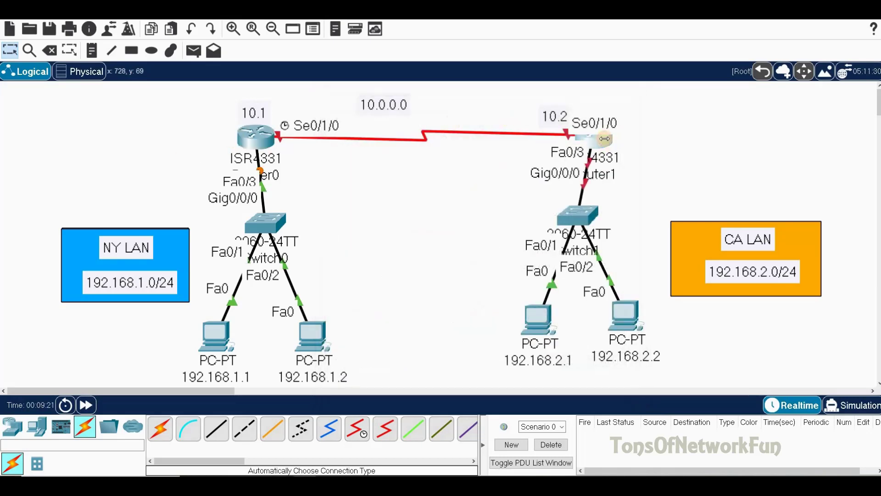
left_click_drag(413, 106, 333, 145)
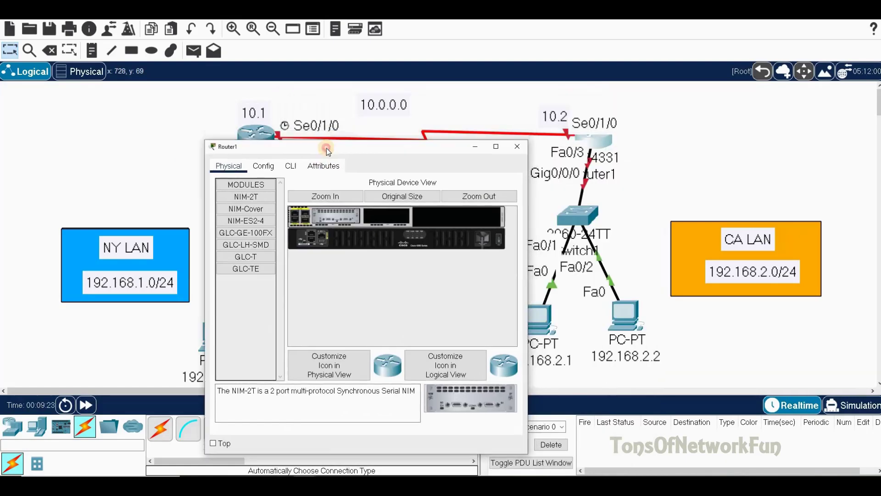
left_click(290, 166)
type("n")
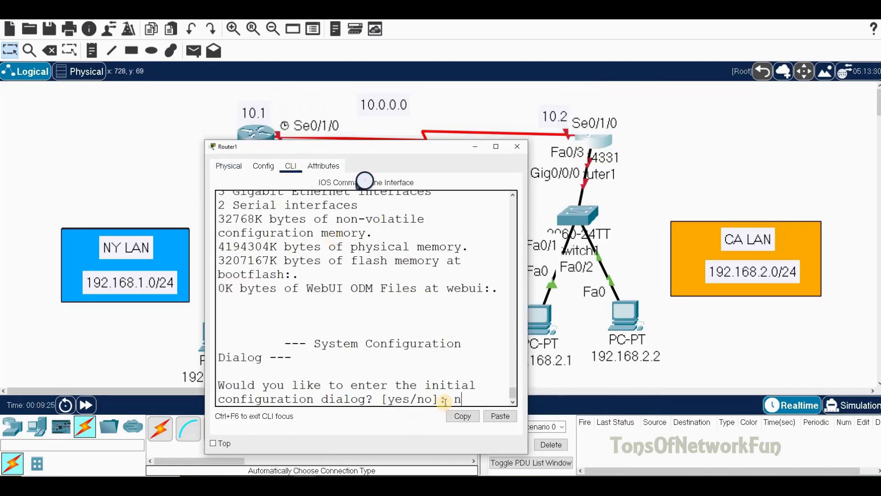
key("Return")
key("Return")
type("en")
key("Return")
type("conf t")
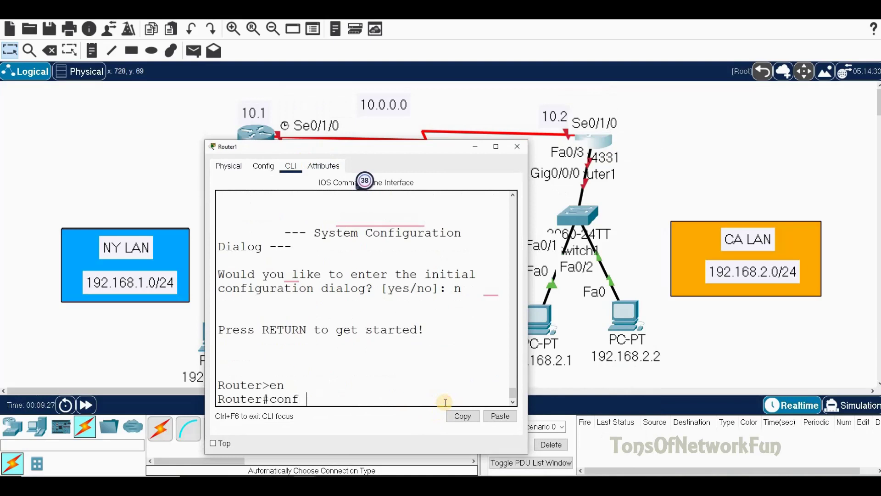
key("Return")
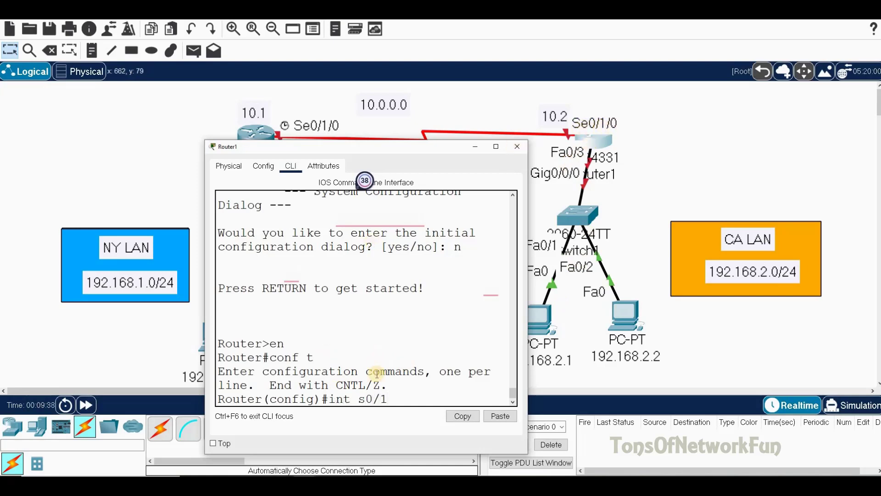
Step: Enable interface s0/1/0 on the CA router and assign it 10.0.0.2 with mask 255.0.0.0
type("/0")
key("Return")
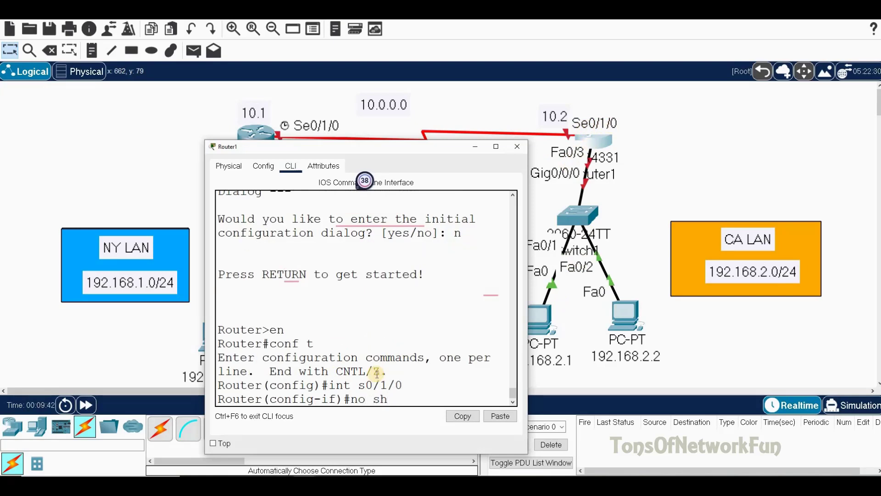
type("no sh")
key("Return")
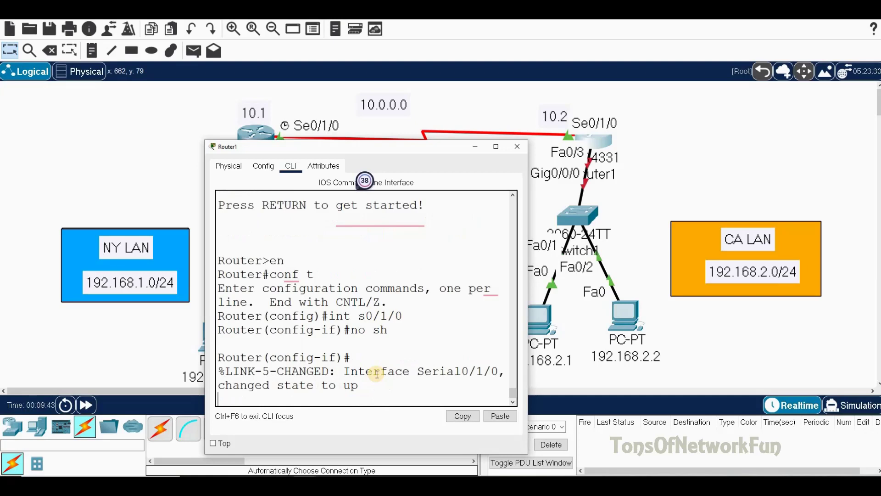
type("ip add ")
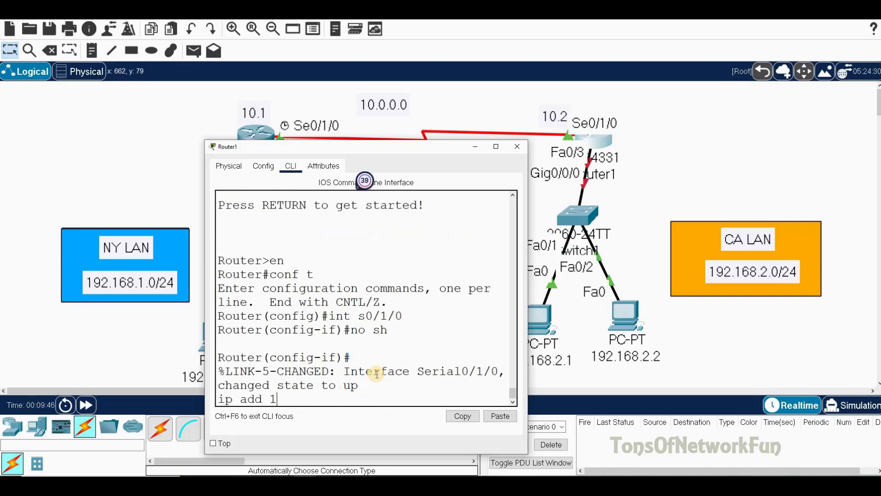
type("10.0.0.2 255.0.0.0")
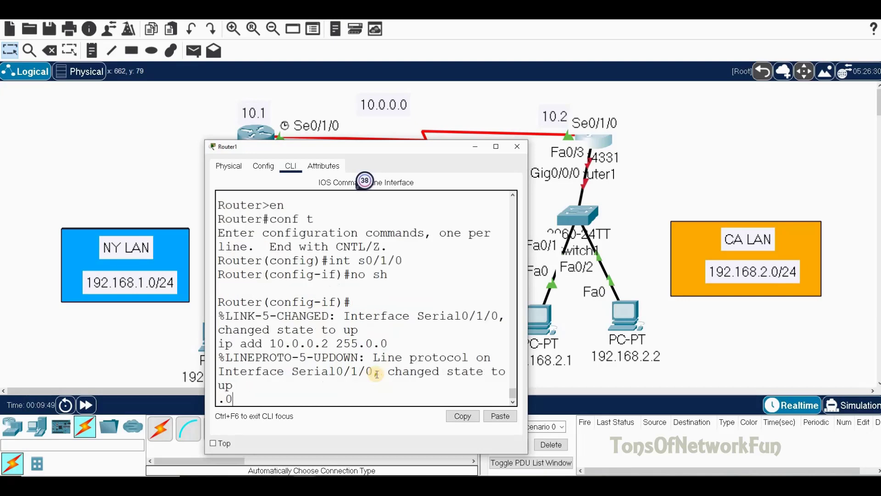
key("Return")
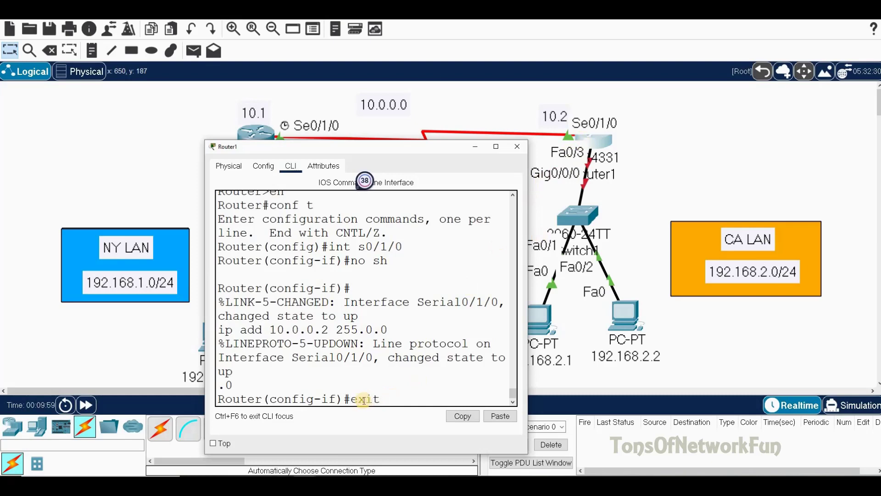
Step: Enable interface g0/0/0 on the CA router and assign it 192.168.2.100 with mask 255.255.255.0
key("Return")
type("int g0/0")
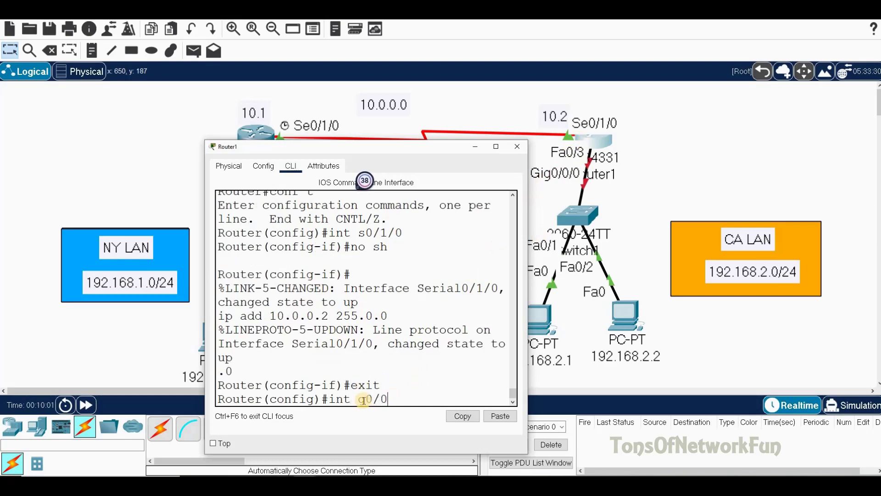
type("/0")
key("Return")
type("no sh")
key("Return")
type("ip ad")
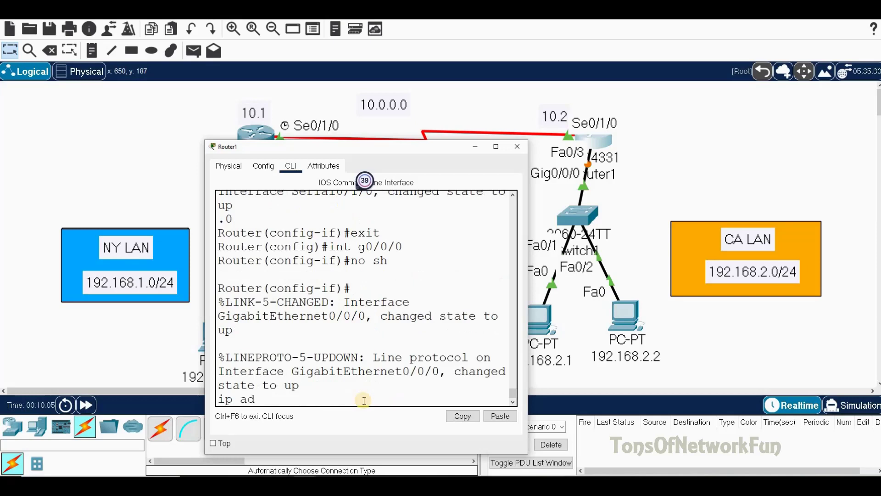
type("d 192.168.2.100 255.255.255.0")
key("Return")
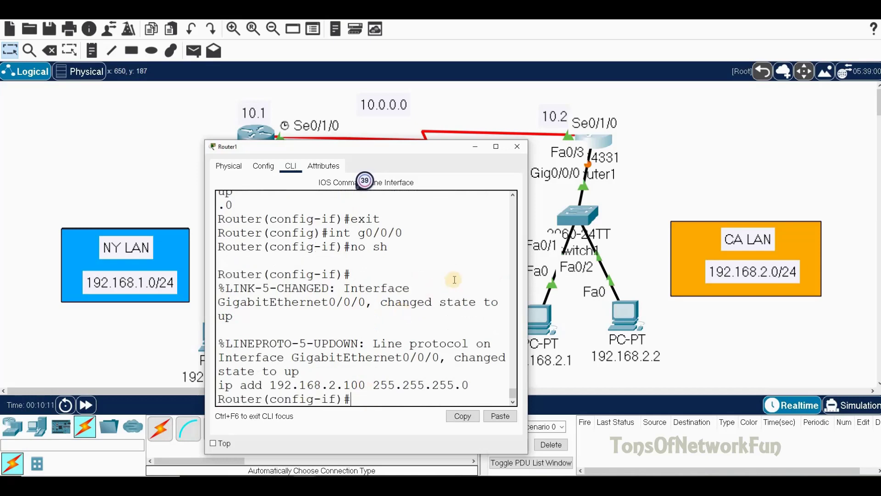
Step: Exit the interface configuration on the CA router and save its running configuration with do wr
type("exit")
key("Return")
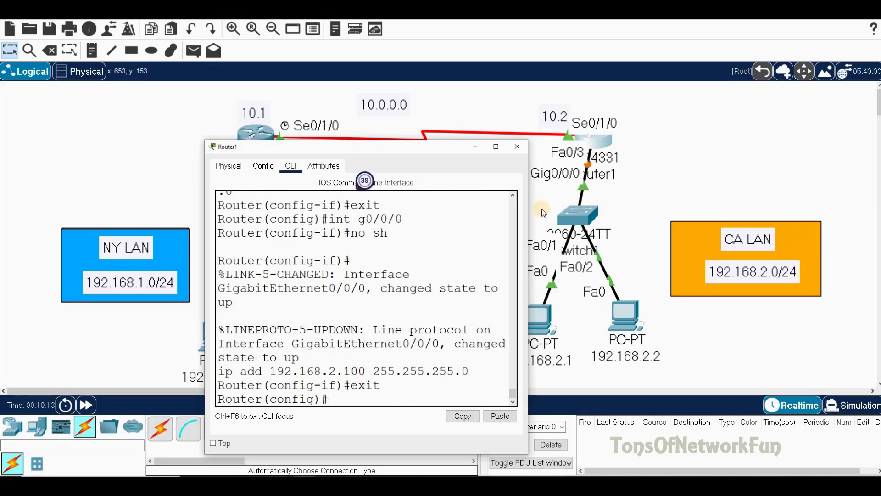
type("do wr")
key("Return")
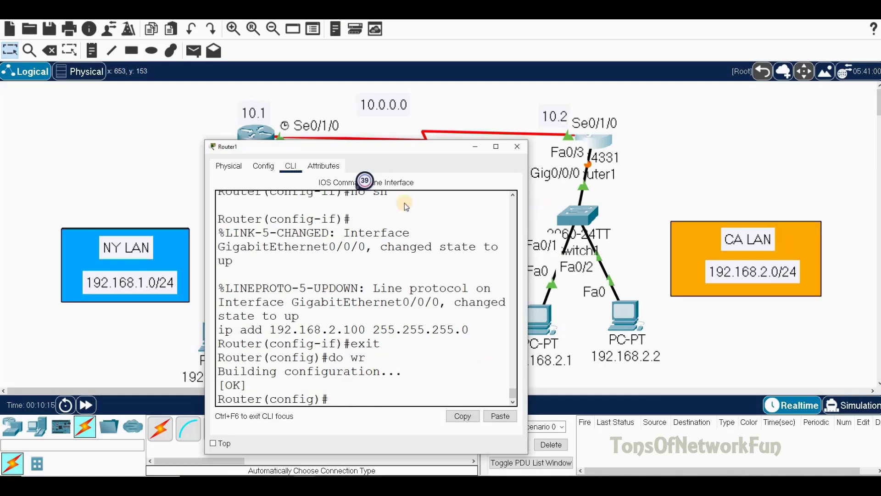
Step: Reopen the NY router's command line, exit its interface configuration and save the running configuration with do wr
left_click(519, 147)
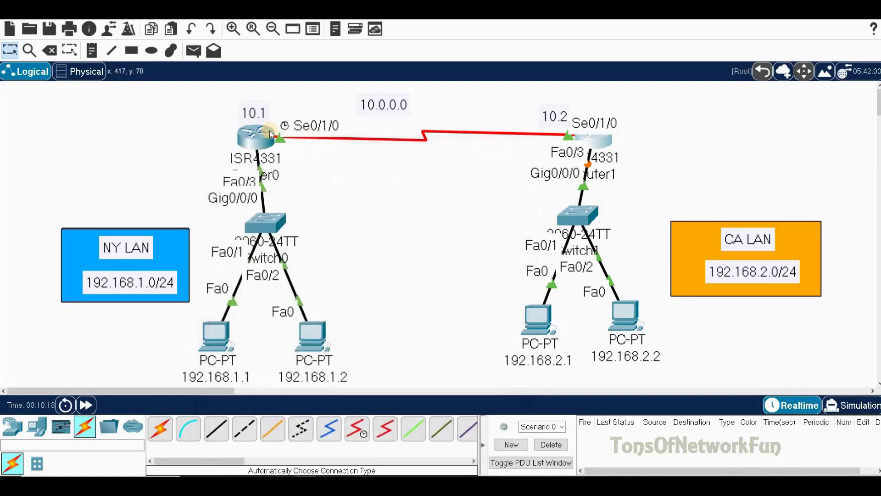
left_click(256, 134)
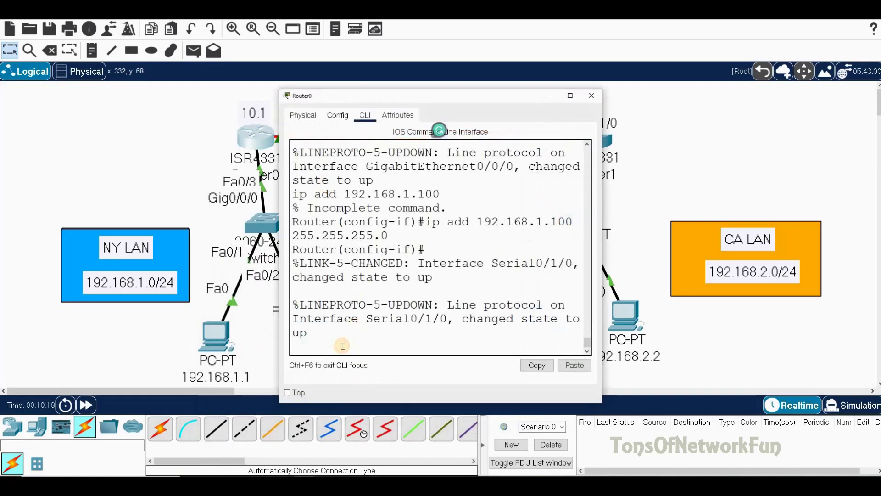
key("Return")
type("exit")
key("Return")
type("do wr")
key("Return")
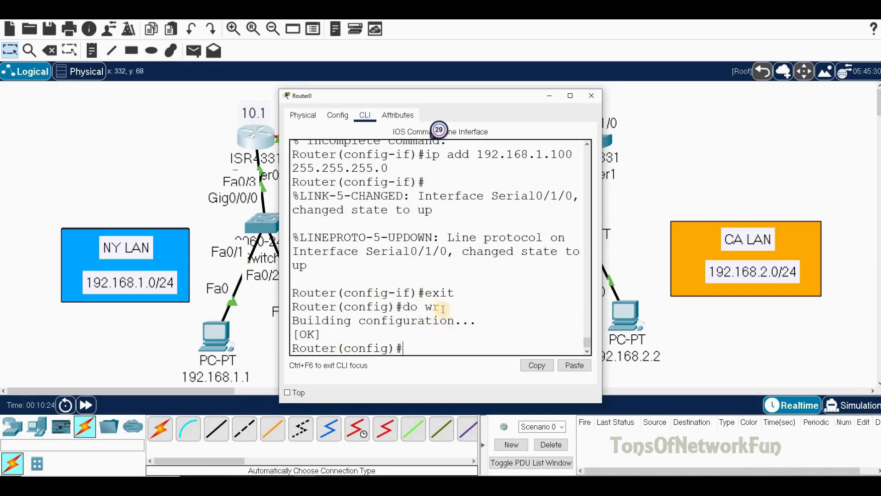
Step: Exit global configuration mode on the NY router, save the configuration with wr, and close the router window
left_click_drag(443, 310, 394, 307)
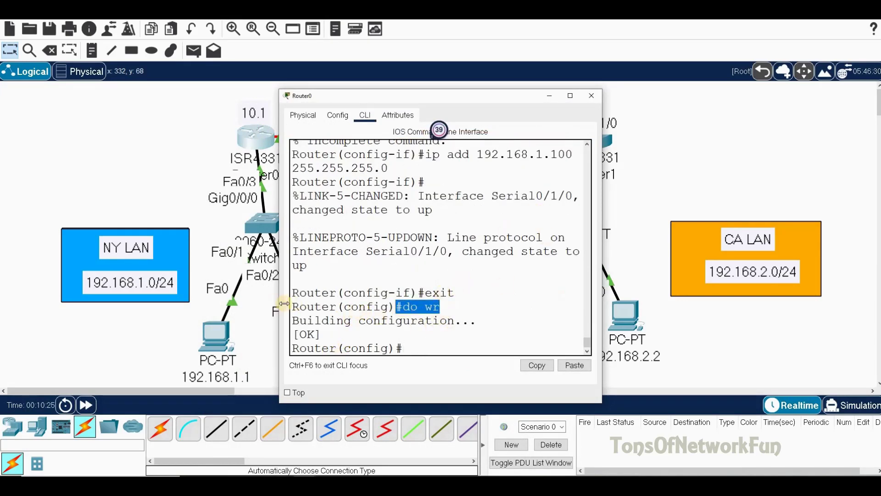
left_click(409, 346)
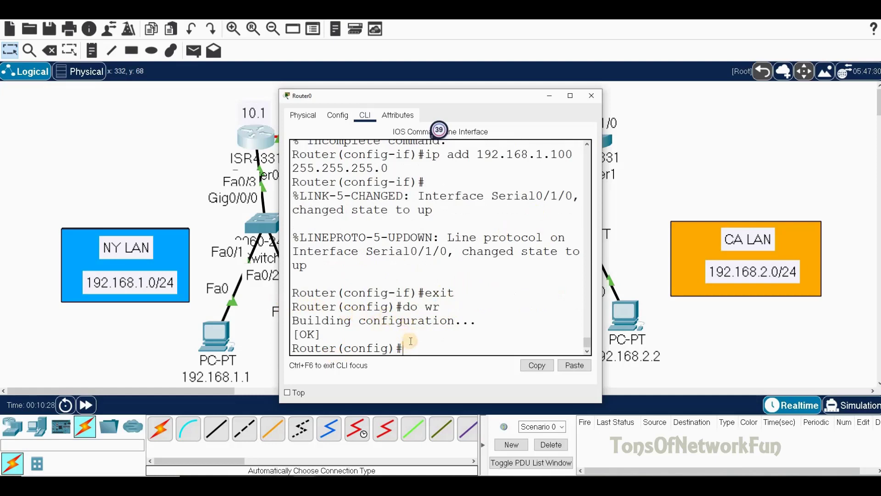
type("exit")
key("Return")
type("wr")
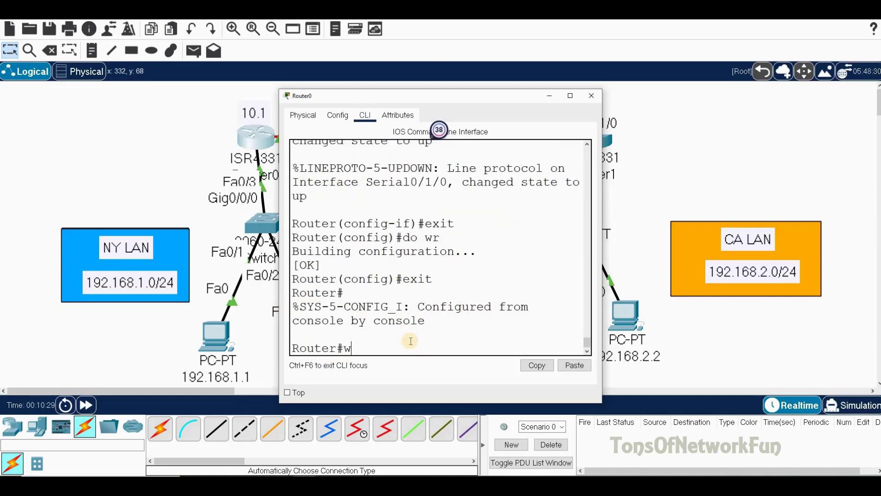
key("Return")
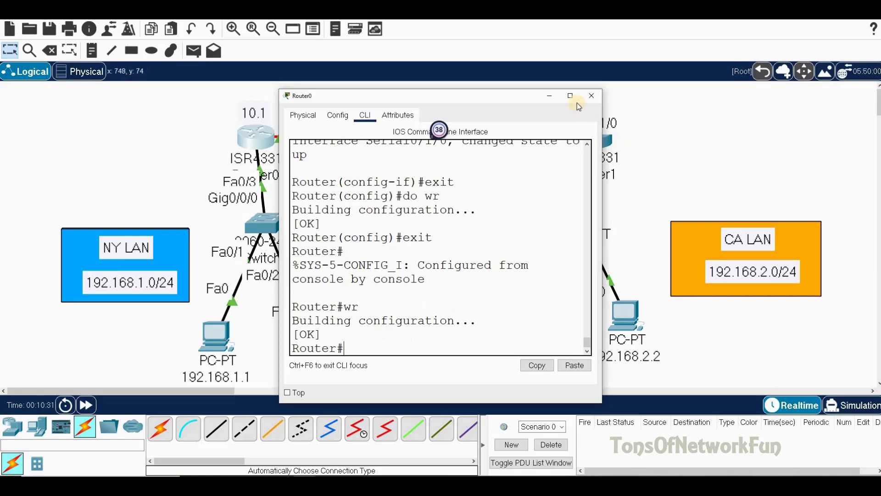
left_click(591, 96)
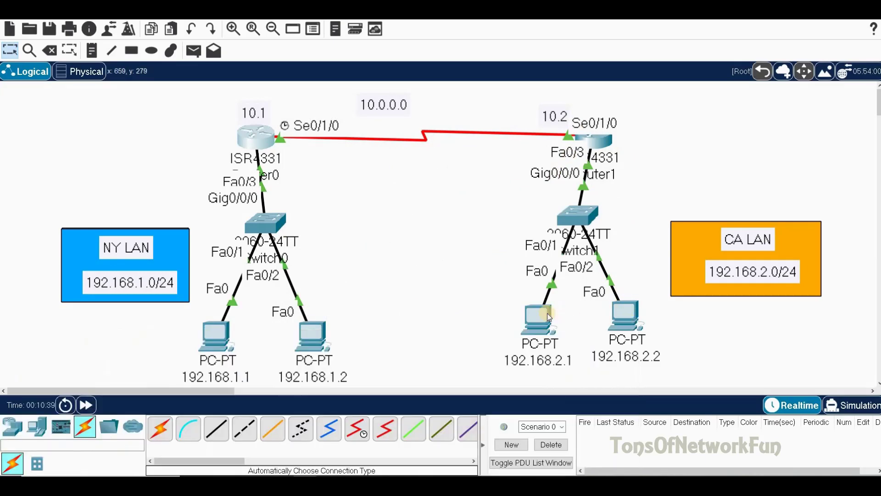
Step: Reposition the NY and CA routers slightly in the topology, shifting the CA router outward from its switch
mouse_move(549, 316)
mouse_move(315, 332)
mouse_move(219, 333)
left_click_drag(256, 137, 262, 135)
left_click_drag(603, 145, 620, 139)
left_click_drag(266, 150, 259, 152)
Step: Ping 192.168.2.1 from the command prompt of PC 192.168.1.1, inspect the replies, and close the PC window
left_click(209, 346)
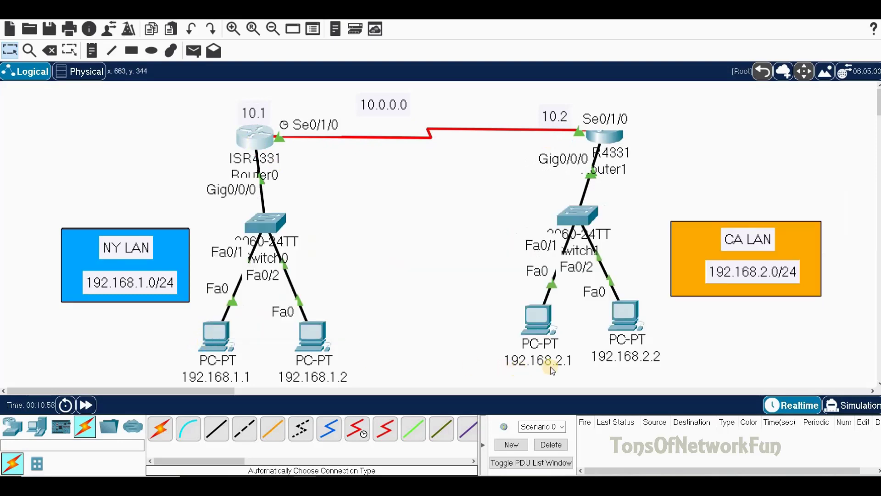
mouse_move(551, 368)
left_click(225, 334)
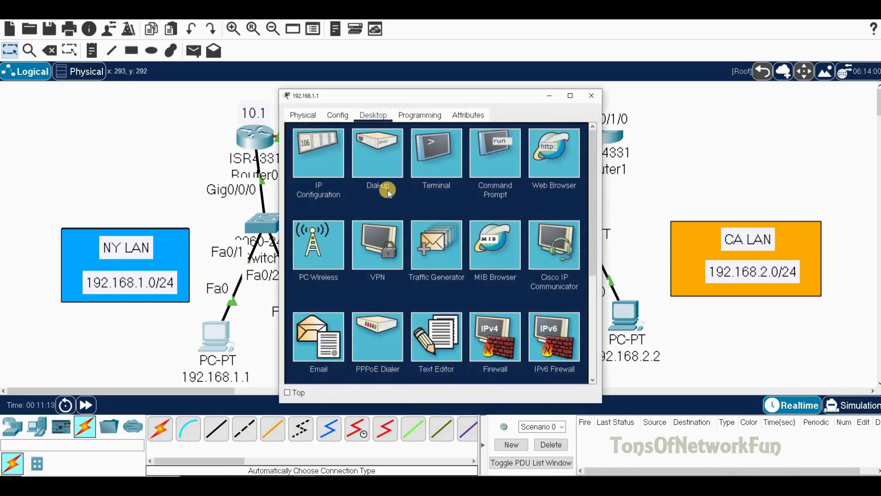
left_click(481, 165)
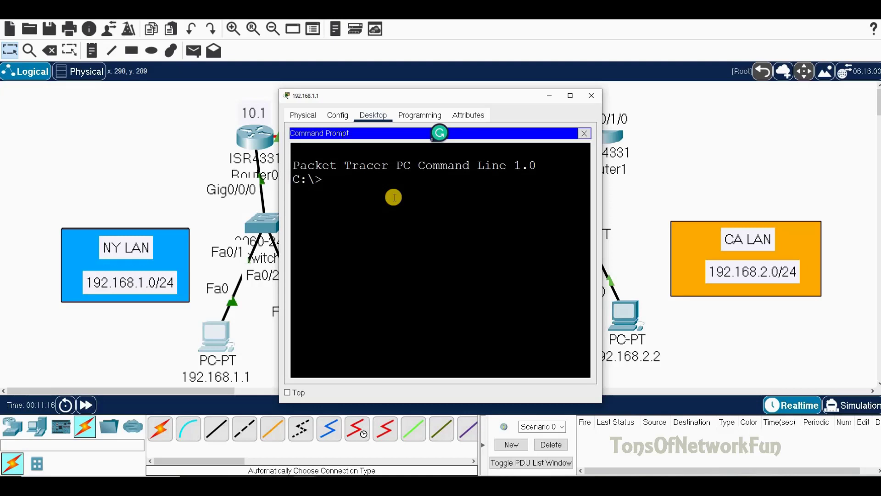
type("ping 192.168.2.1")
key("Return")
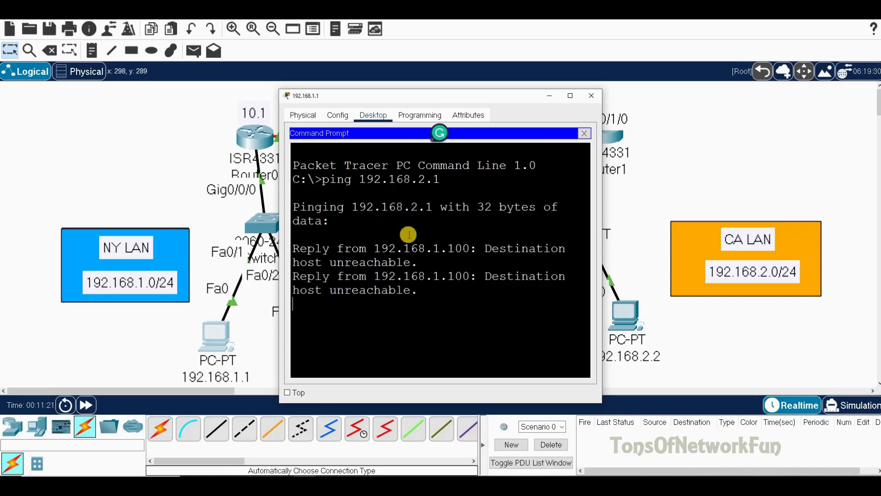
left_click_drag(482, 247, 557, 259)
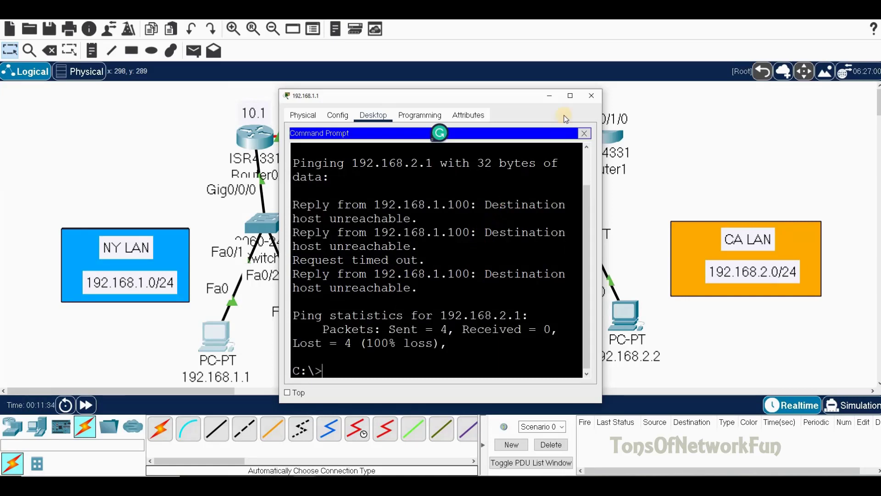
left_click(594, 99)
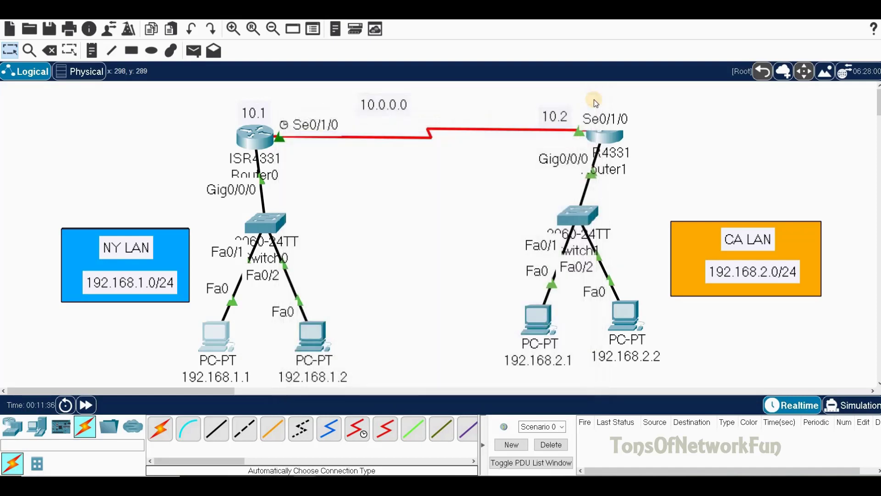